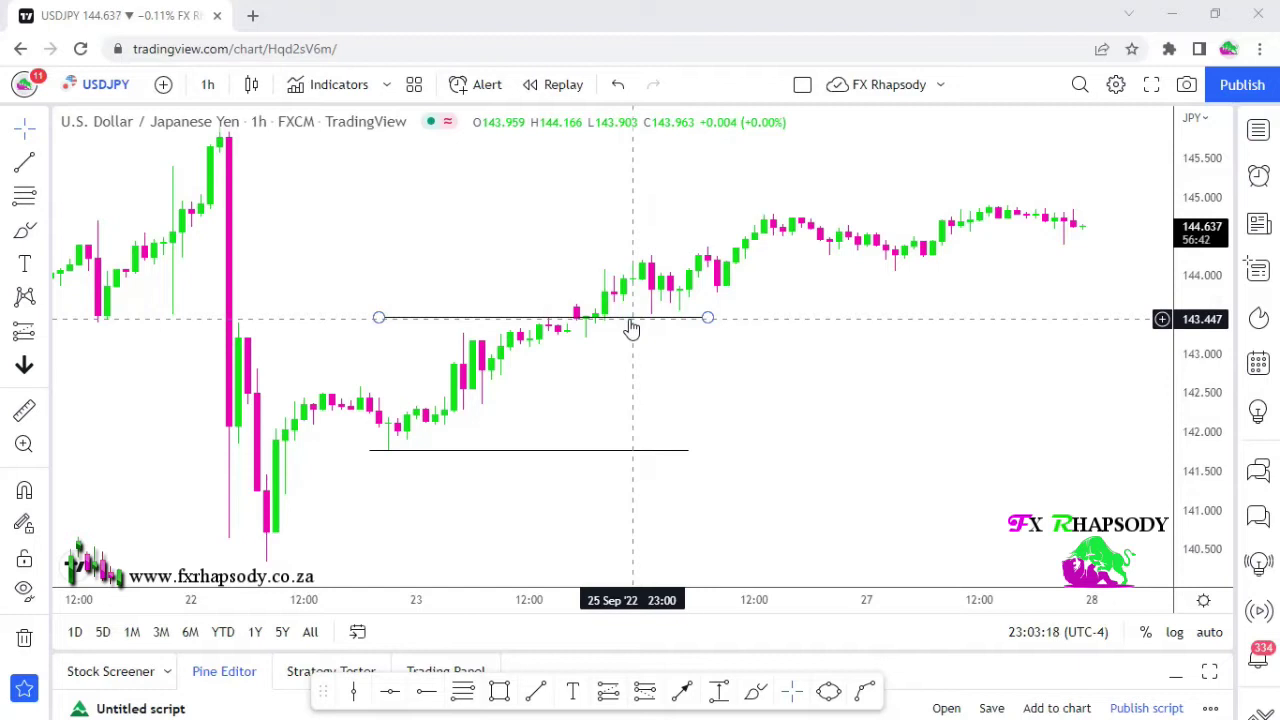
Examine the 1-hour USDJPY price action between the two horizontal lines and its break above the upper line
{"action": "left_click", "coordinate": [620, 394]}
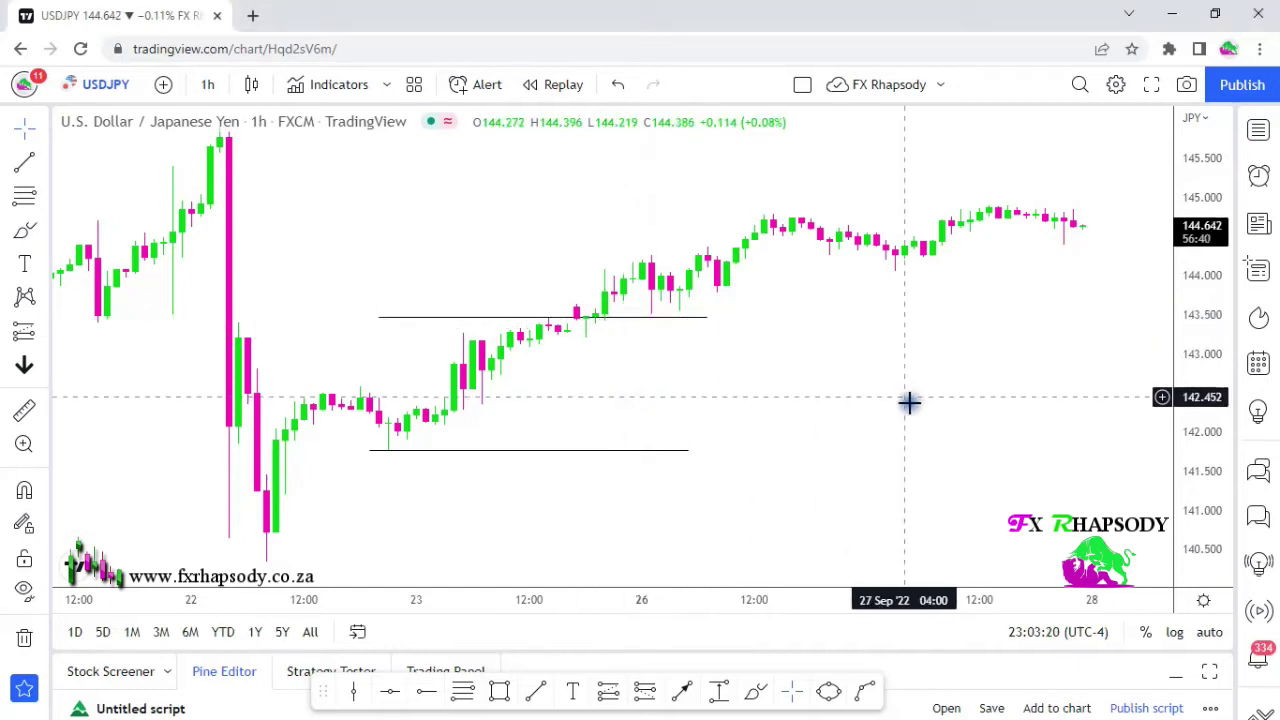
{"action": "left_click_drag", "start_coordinate": [909, 400], "coordinate": [843, 418]}
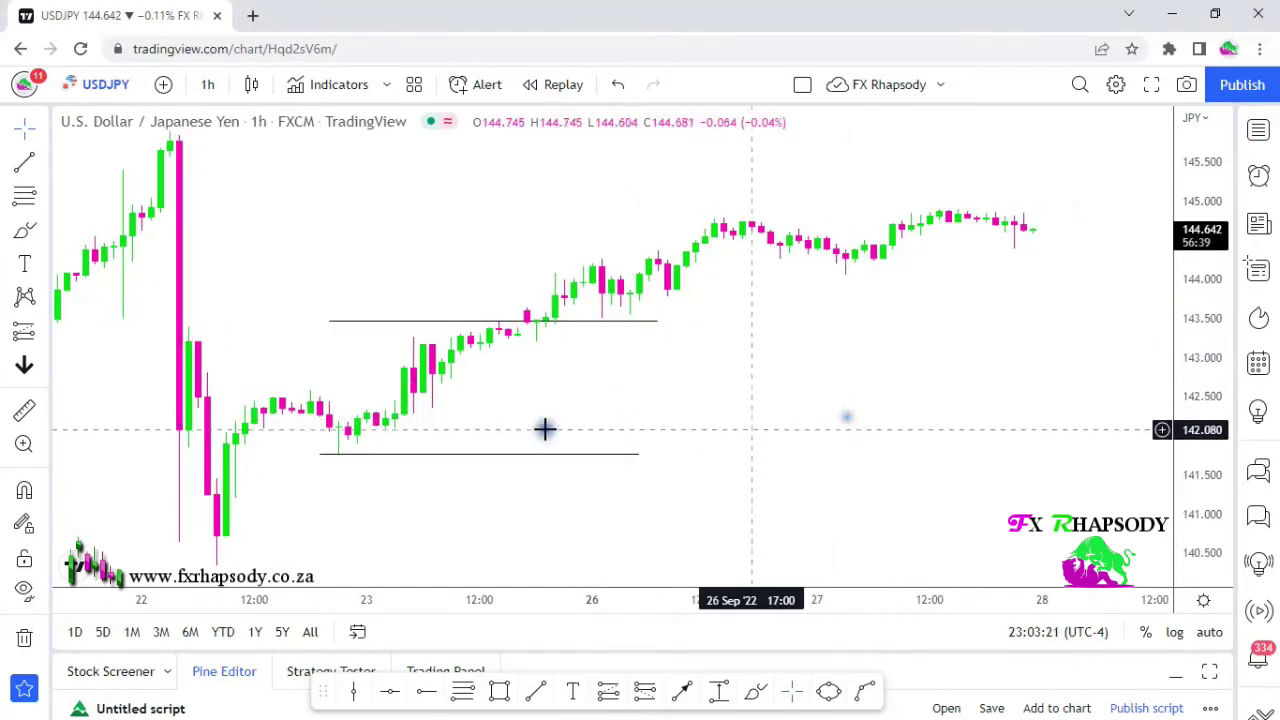
{"action": "left_click", "coordinate": [386, 322]}
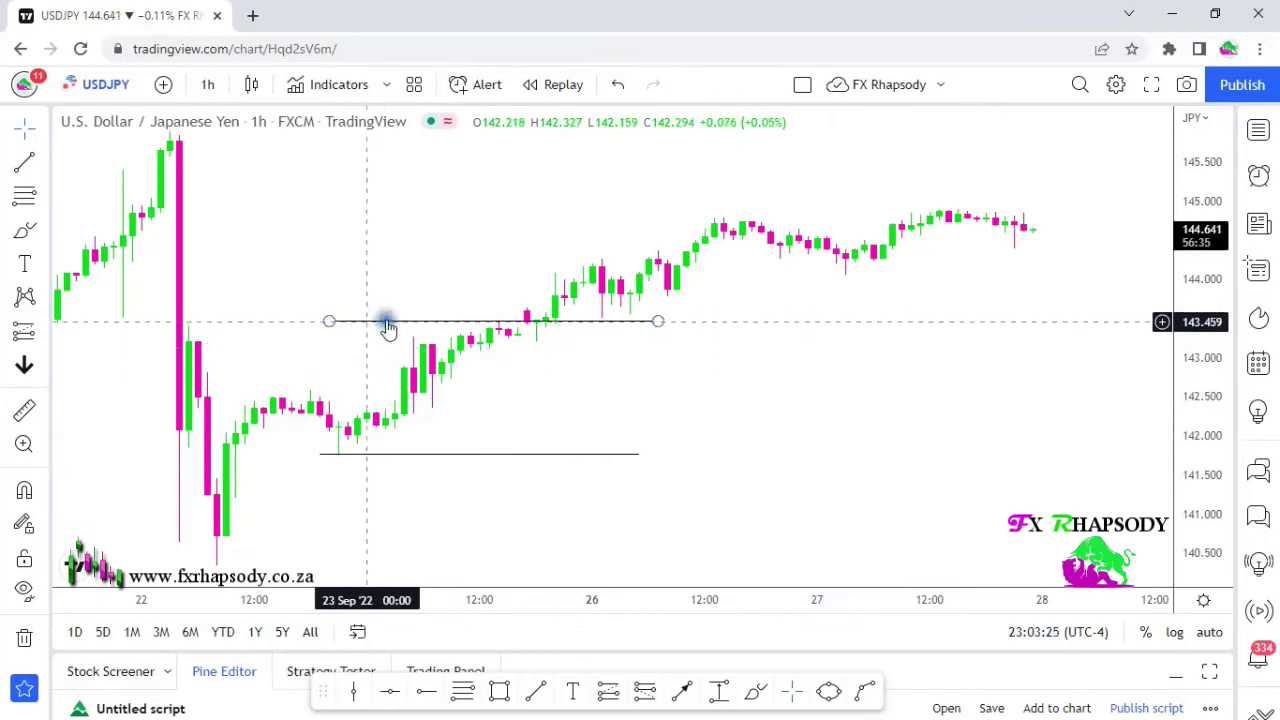
{"action": "left_click", "coordinate": [435, 416]}
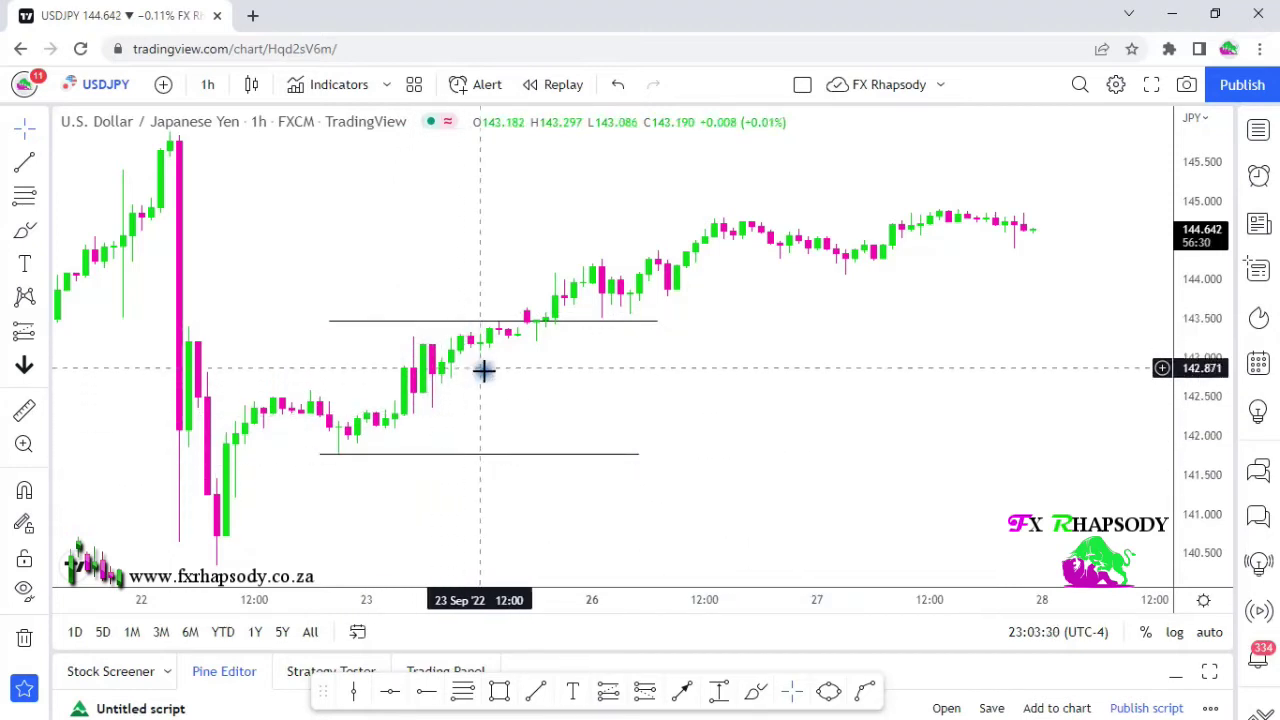
{"action": "left_click", "coordinate": [536, 317]}
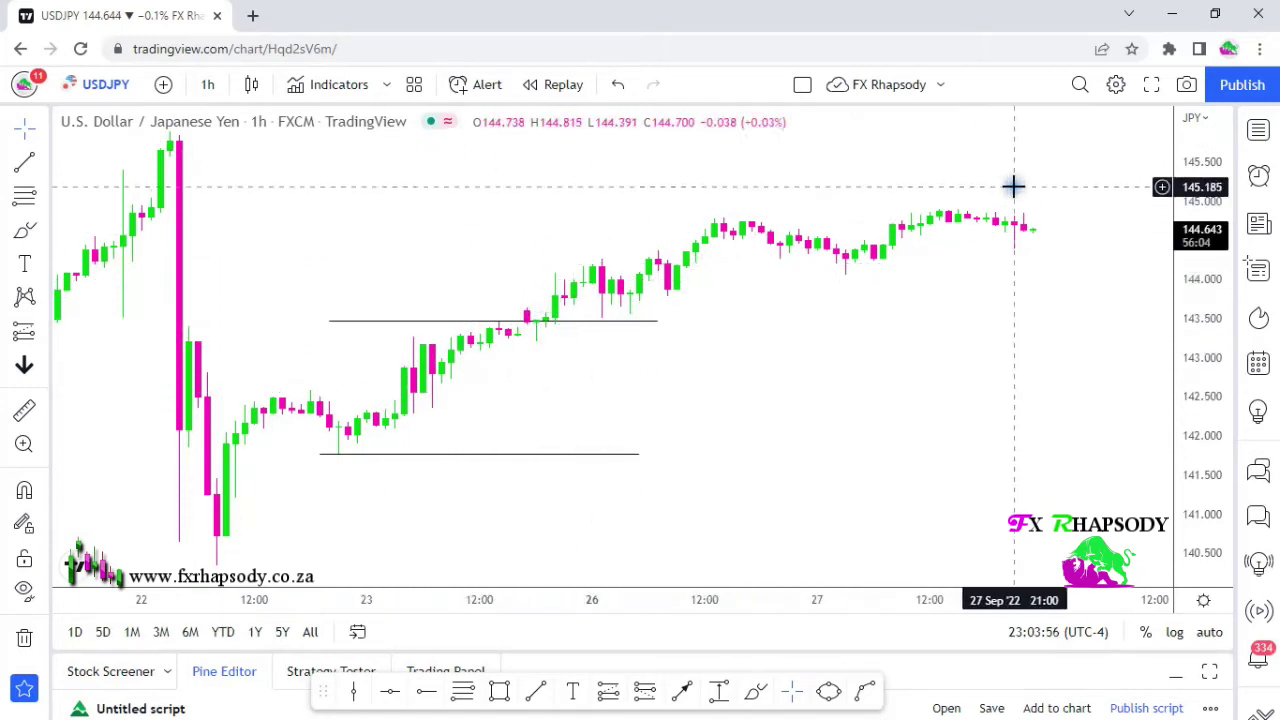
{"action": "scroll", "coordinate": [600, 382], "scroll_direction": "up", "scroll_amount": 1}
{"action": "left_click_drag", "start_coordinate": [1172, 452], "coordinate": [391, 309]}
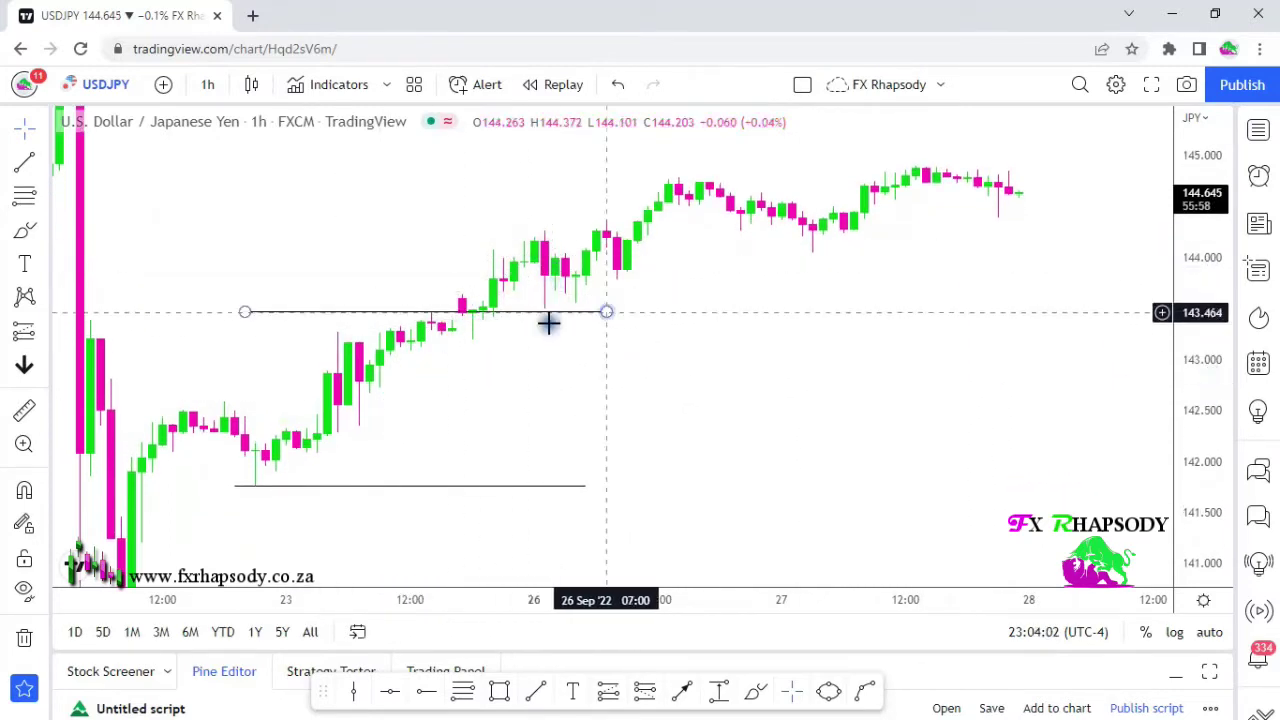
{"action": "left_click_drag", "start_coordinate": [566, 410], "coordinate": [652, 435]}
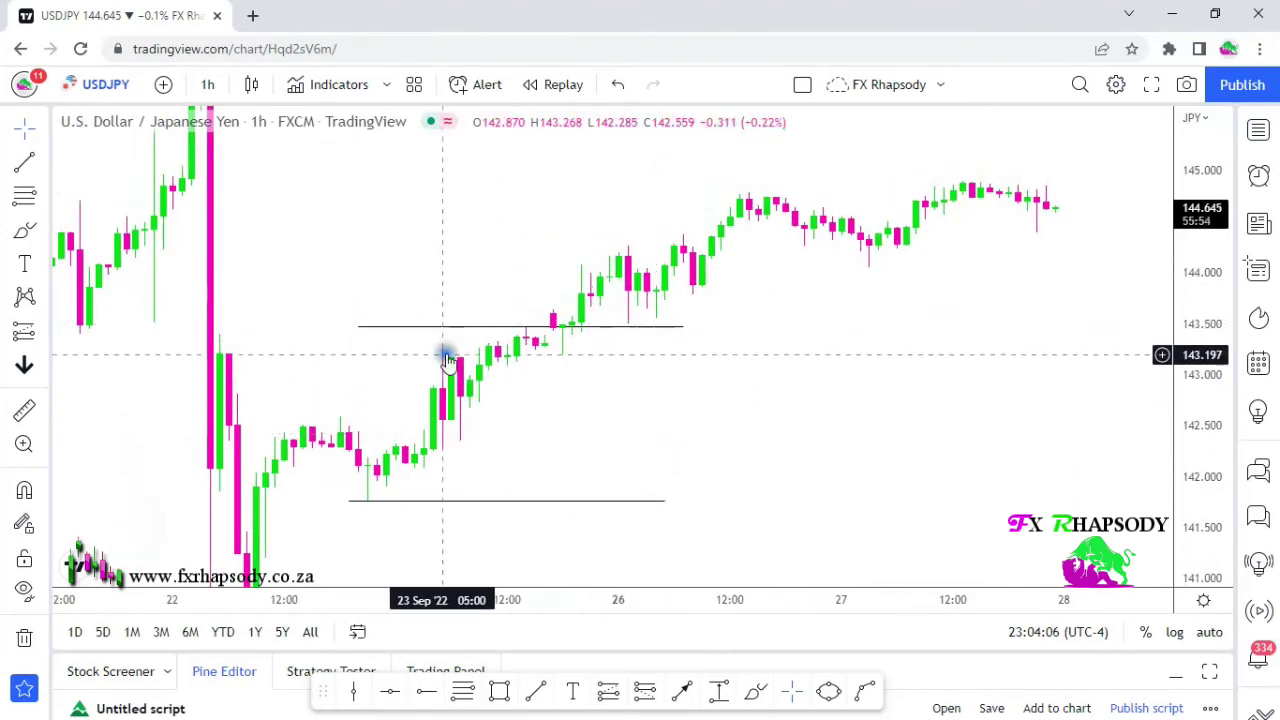
Switch the USDJPY chart to the 15-minute interval
{"action": "left_click", "coordinate": [207, 84]}
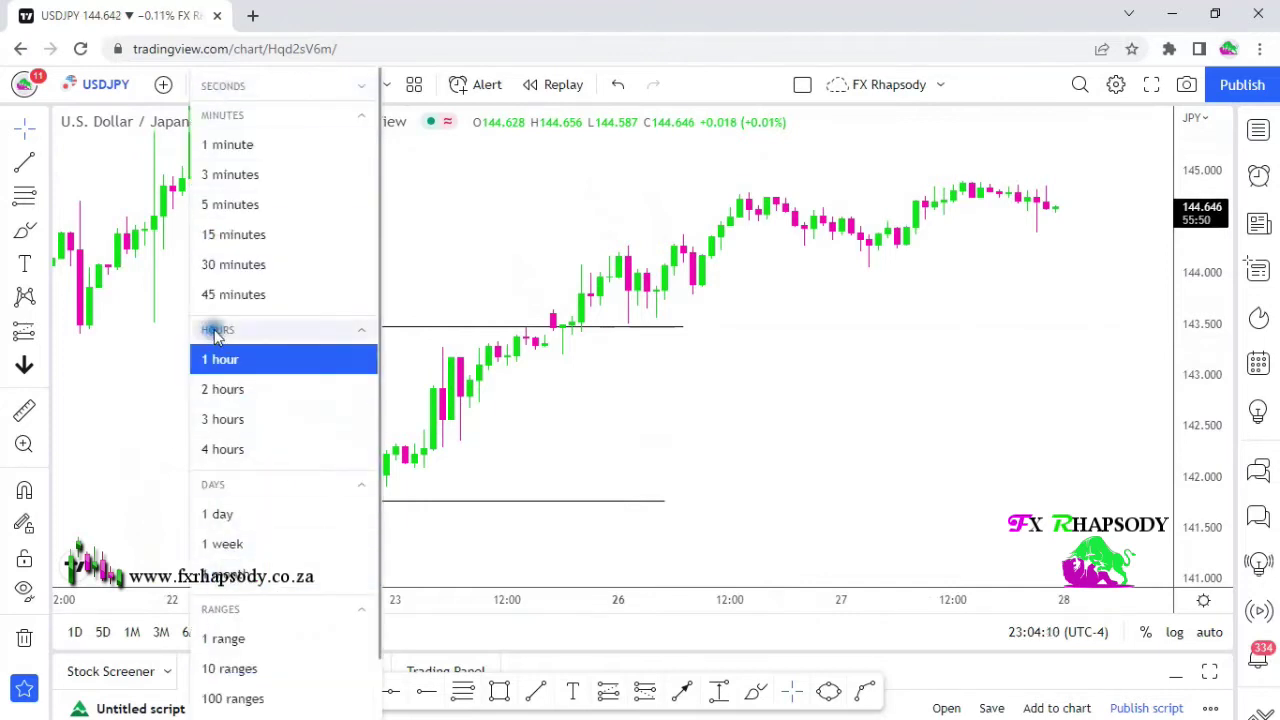
{"action": "left_click", "coordinate": [685, 422]}
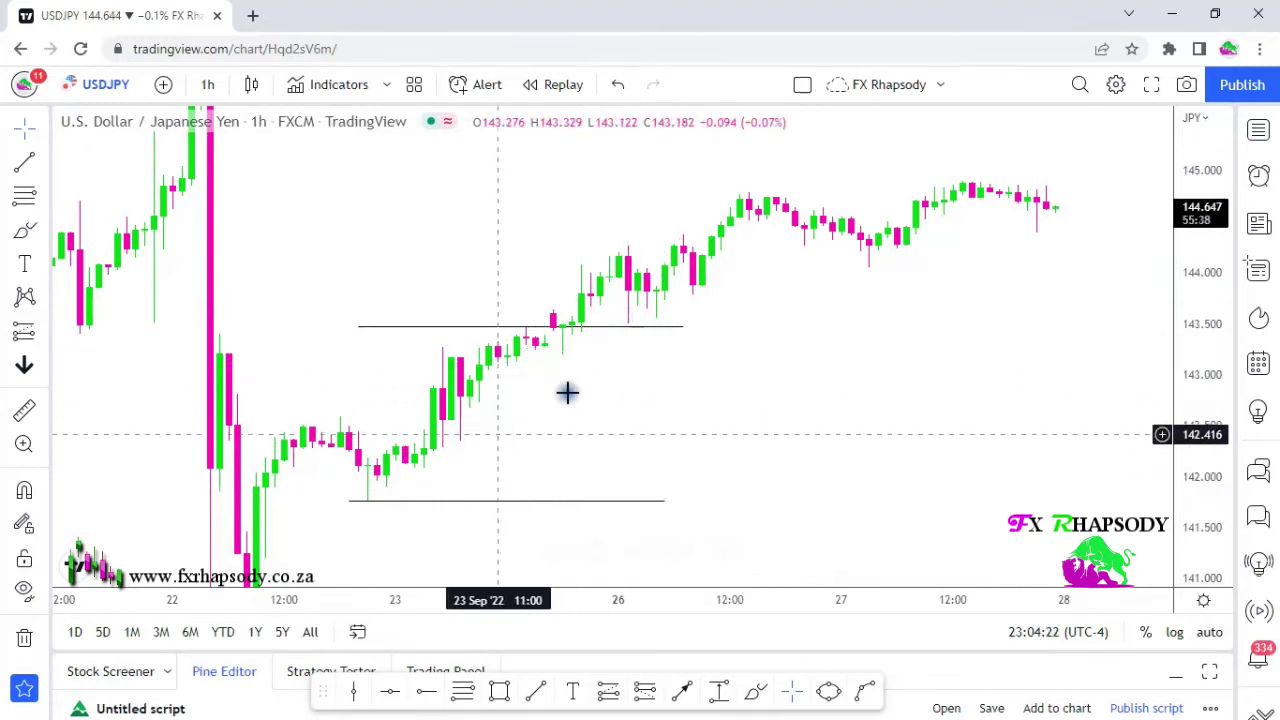
{"action": "left_click", "coordinate": [208, 98]}
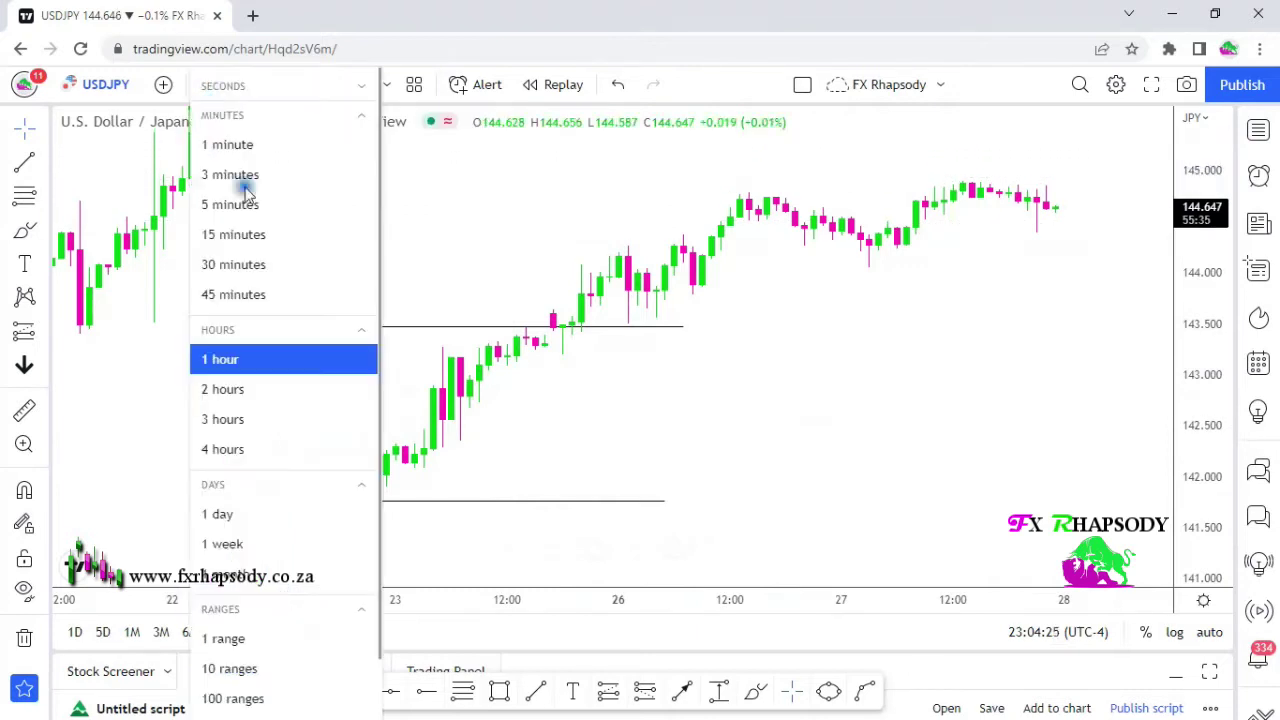
{"action": "left_click", "coordinate": [224, 236]}
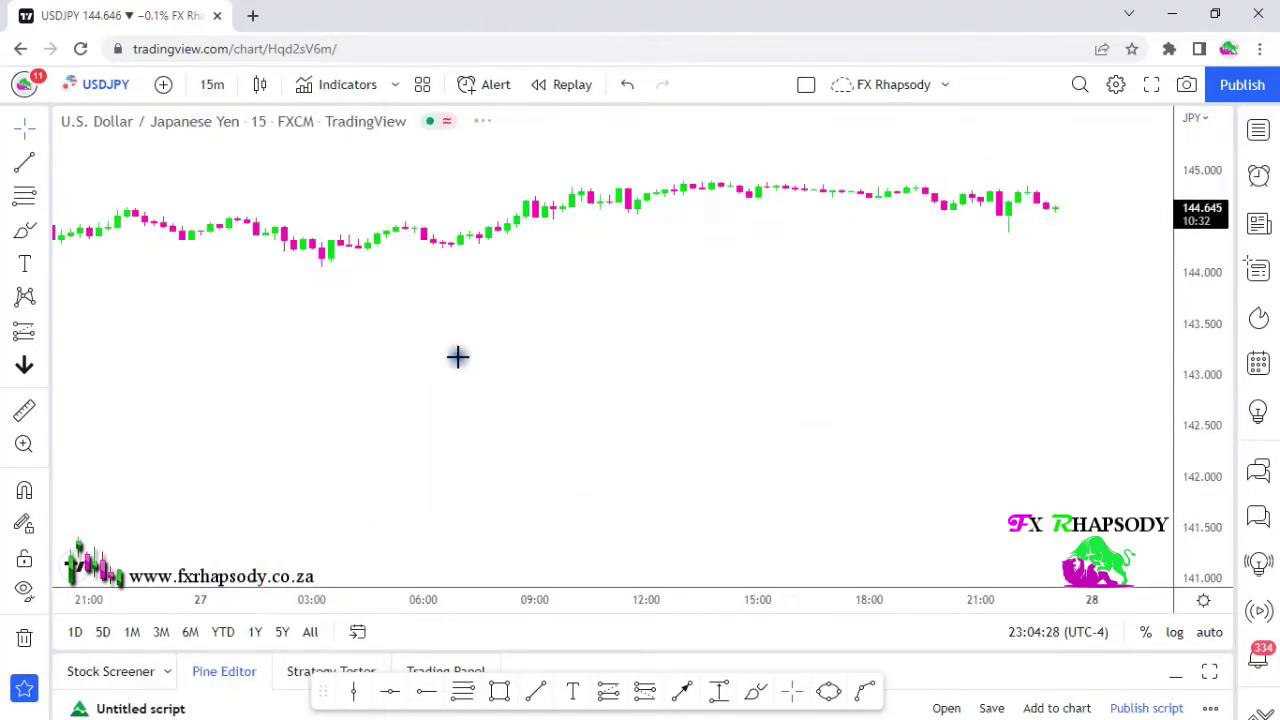
Examine the 15-minute candles around the upper horizontal line, including the breakout and pullback, and dismiss the ad-free upgrade offer
{"action": "scroll", "coordinate": [540, 400], "scroll_direction": "down", "scroll_amount": 5}
{"action": "scroll", "coordinate": [540, 438], "scroll_direction": "up", "scroll_amount": 2}
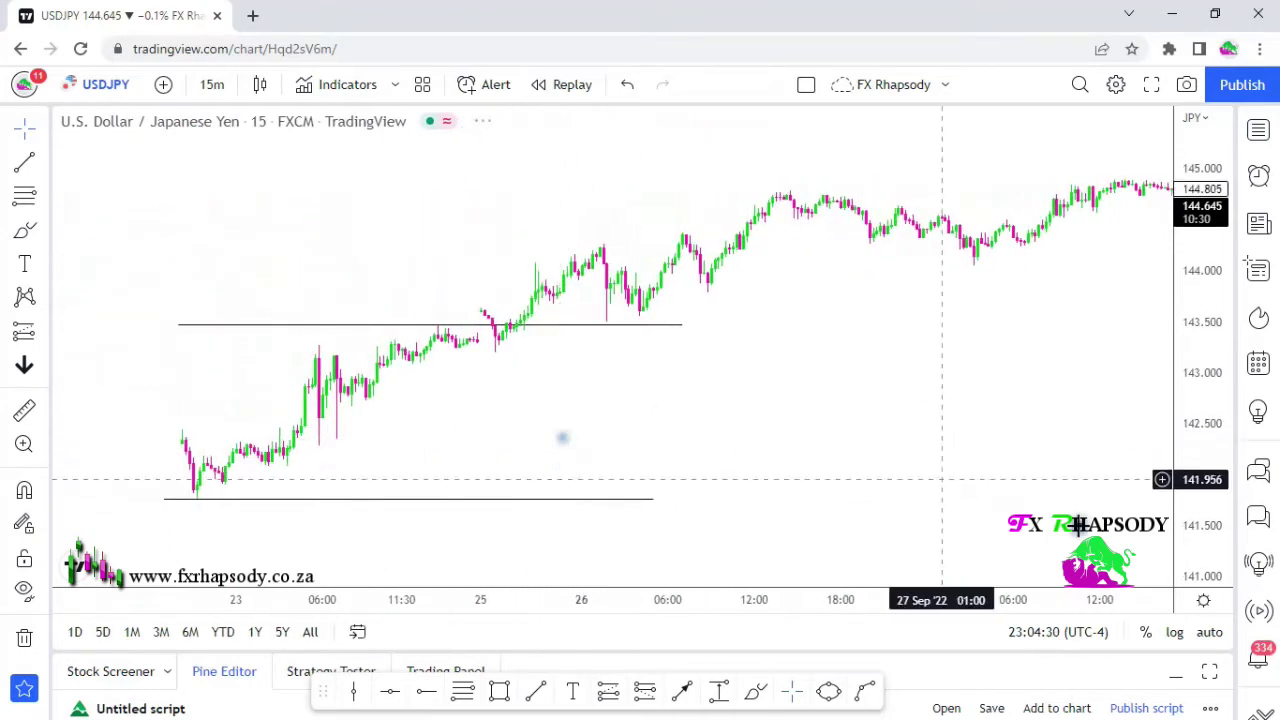
{"action": "scroll", "coordinate": [1197, 428], "scroll_direction": "up", "scroll_amount": 3}
{"action": "left_click_drag", "start_coordinate": [874, 481], "coordinate": [1000, 349]}
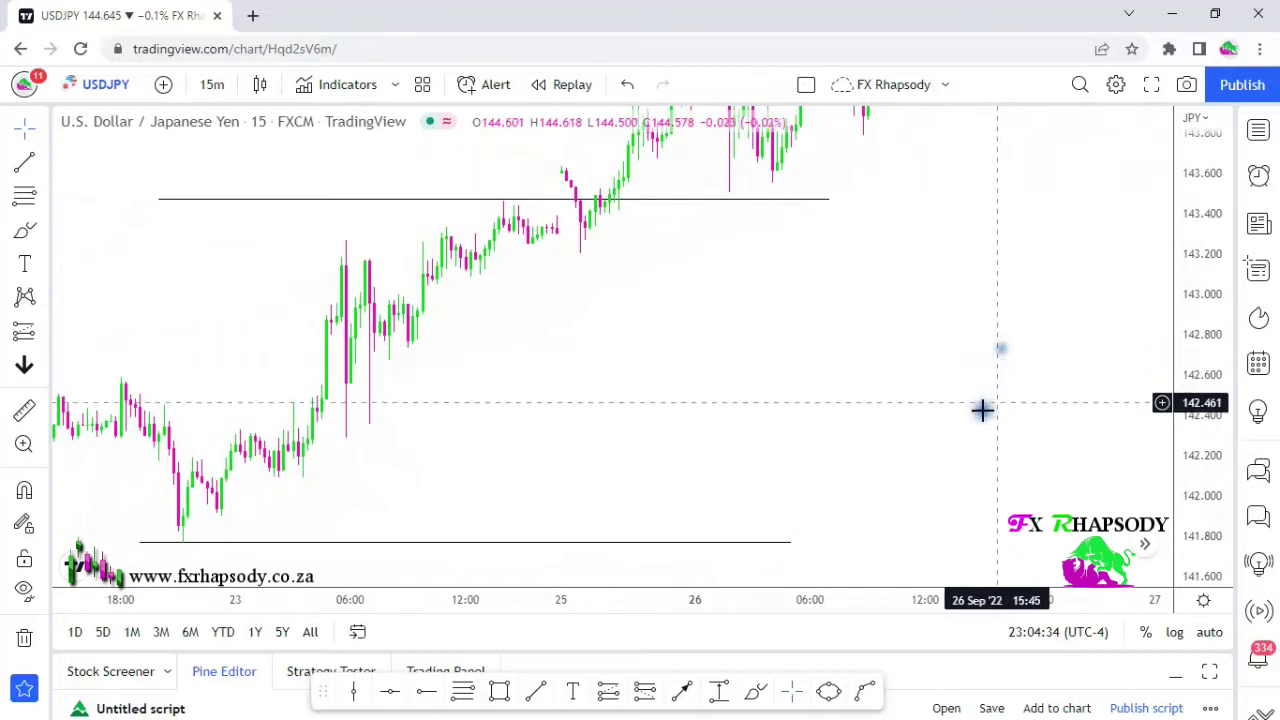
{"action": "scroll", "coordinate": [746, 320], "scroll_direction": "up", "scroll_amount": 3}
{"action": "left_click_drag", "start_coordinate": [746, 320], "coordinate": [1104, 496]}
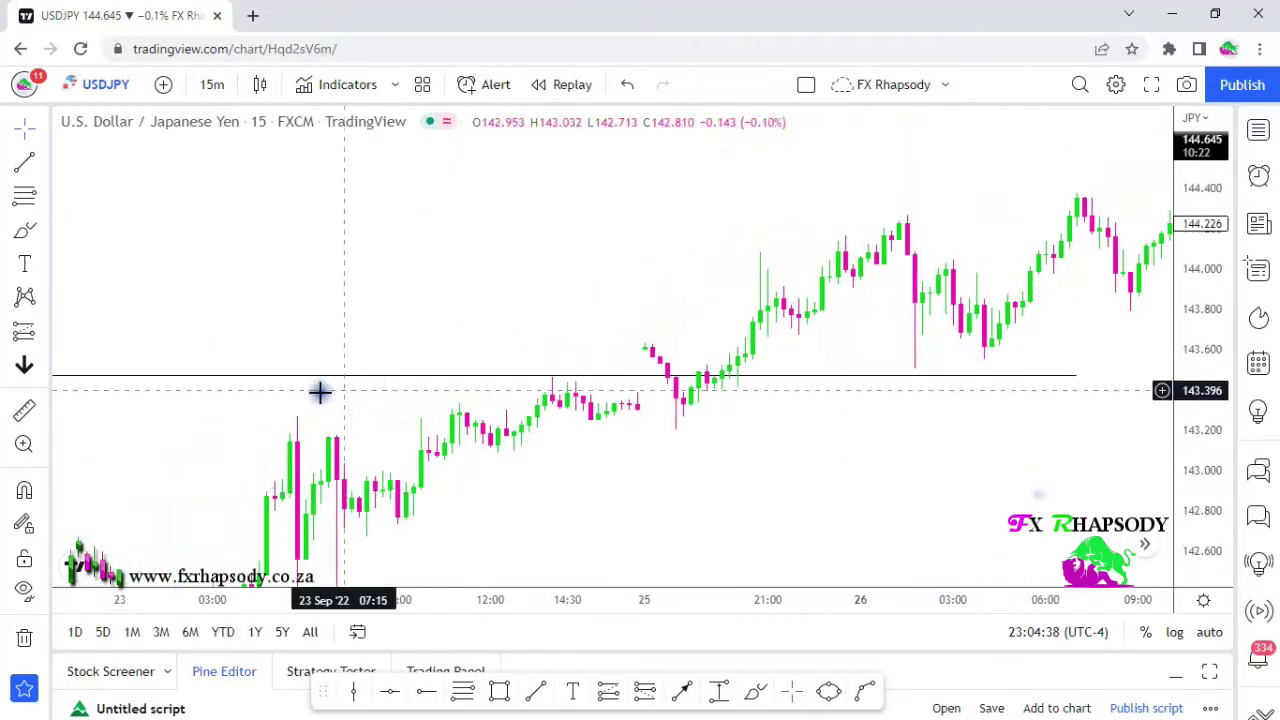
{"action": "left_click_drag", "start_coordinate": [474, 464], "coordinate": [429, 449]}
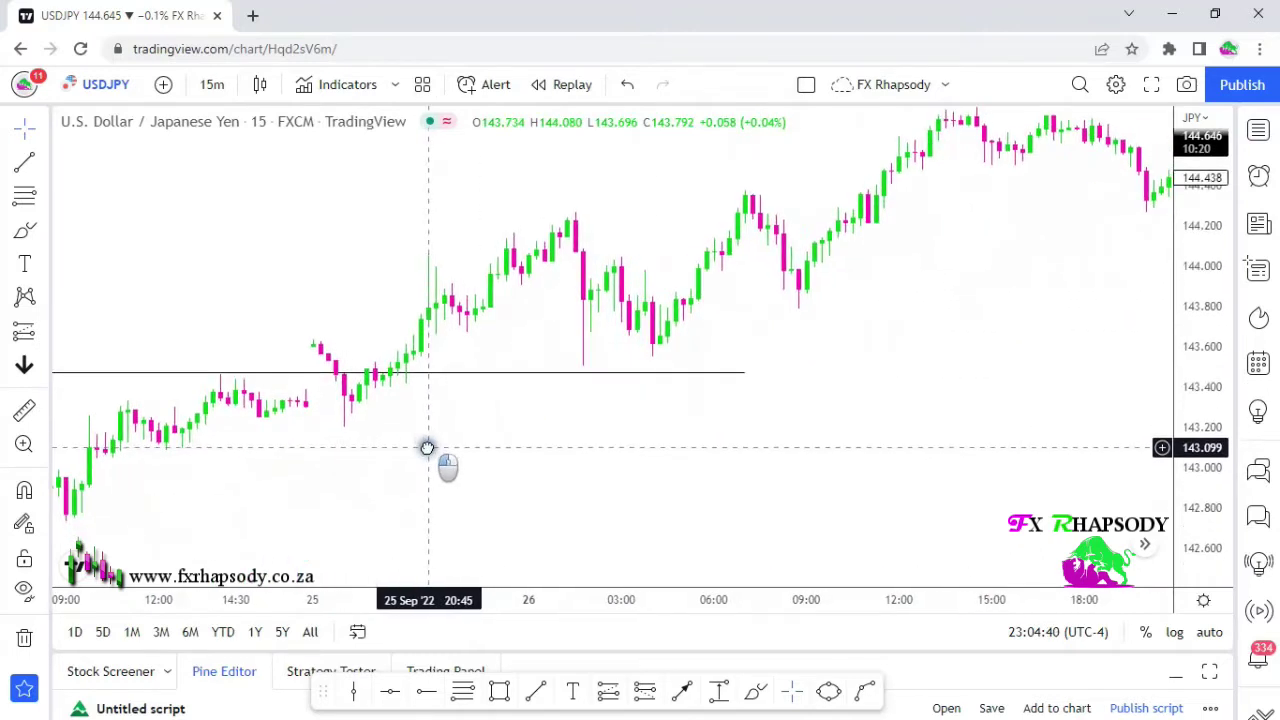
{"action": "left_click_drag", "start_coordinate": [1186, 508], "coordinate": [1190, 478]}
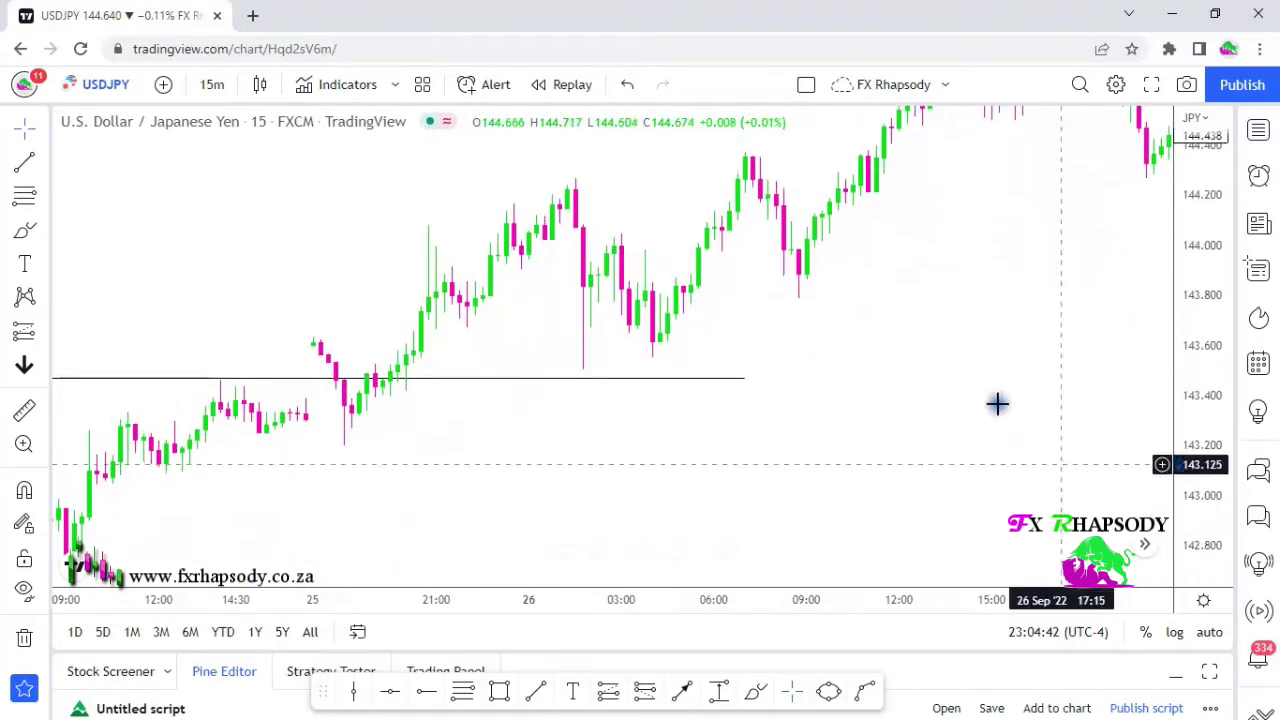
{"action": "left_click_drag", "start_coordinate": [997, 403], "coordinate": [1048, 516]}
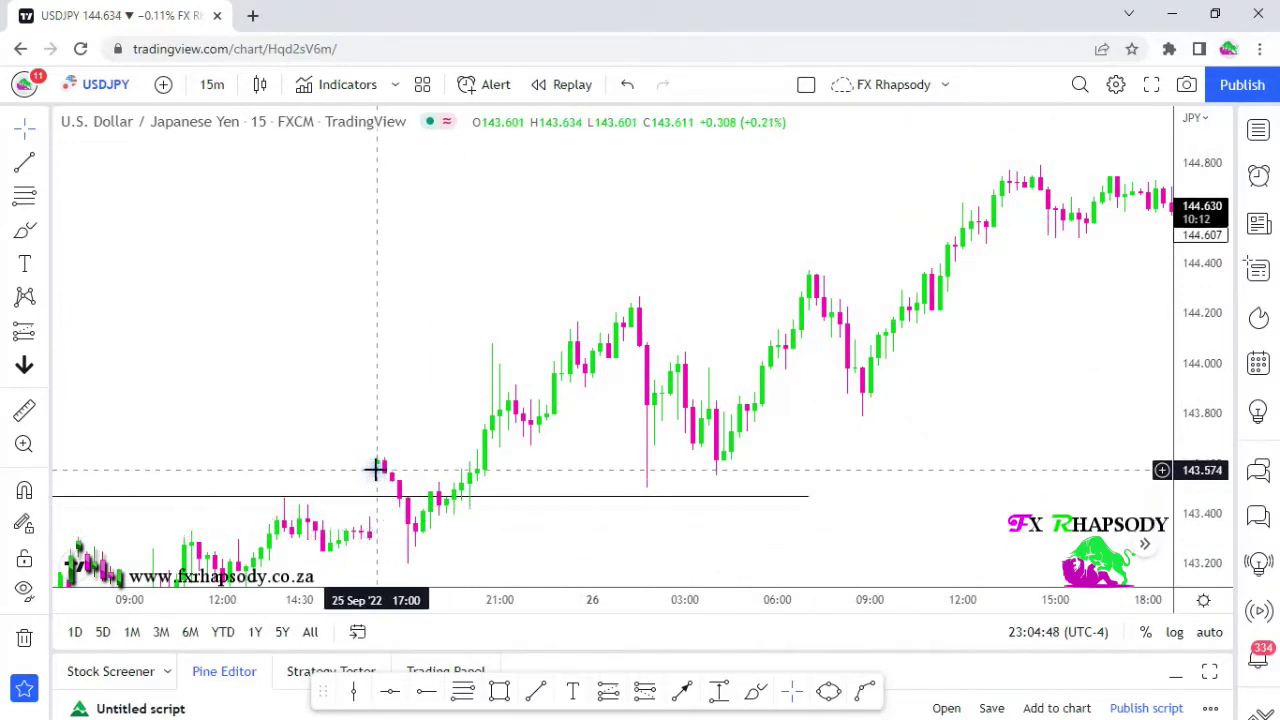
{"action": "left_click", "coordinate": [348, 692]}
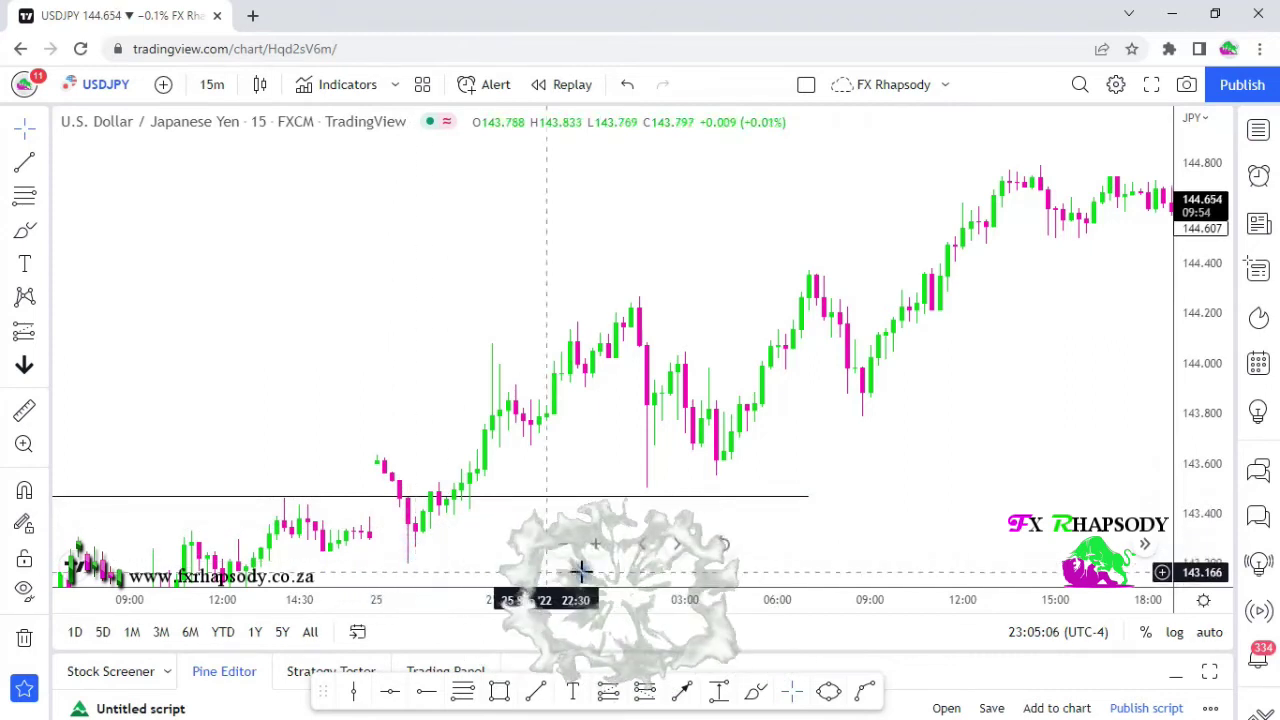
{"action": "scroll", "coordinate": [600, 555], "scroll_direction": "up", "scroll_amount": 3}
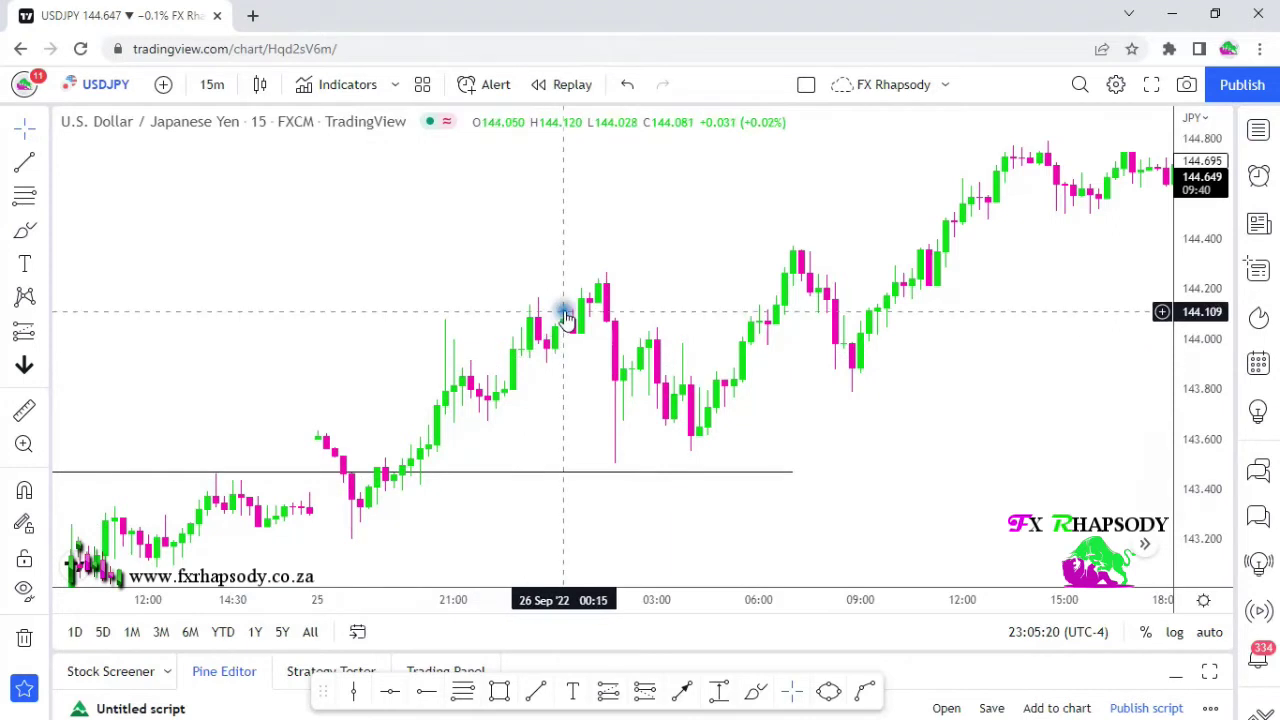
{"action": "left_click", "coordinate": [614, 472]}
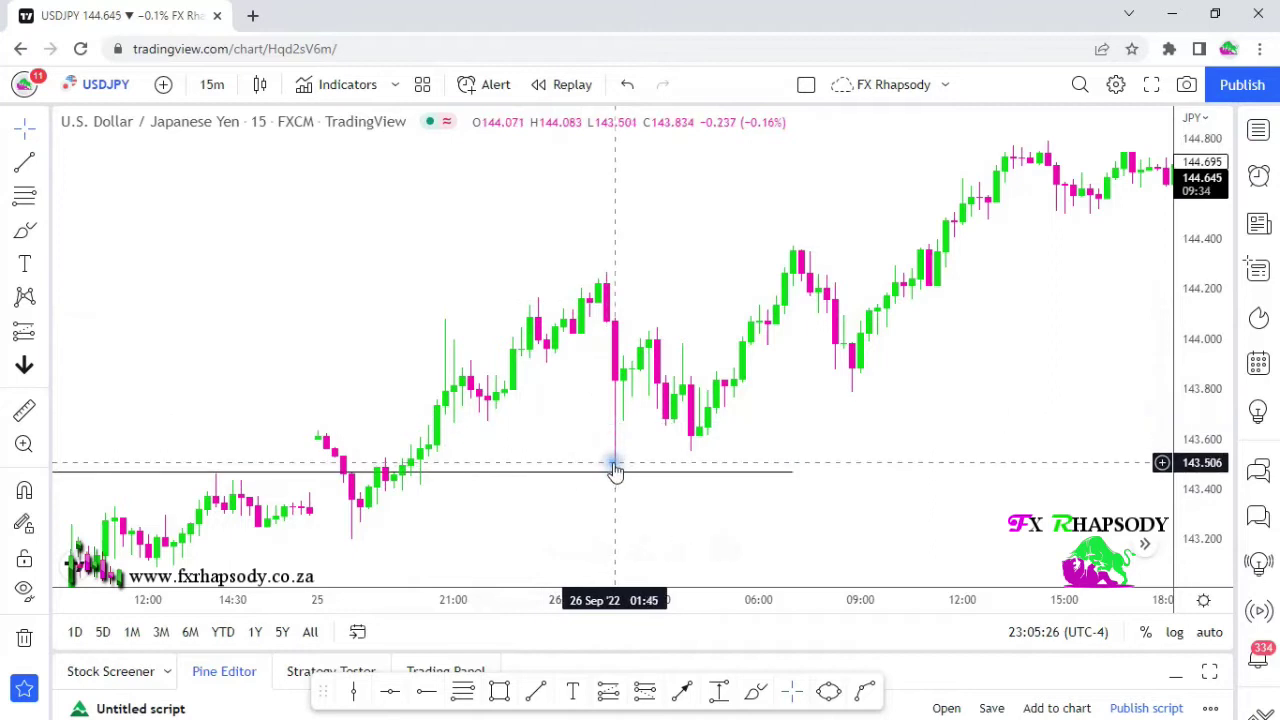
{"action": "left_click_drag", "start_coordinate": [500, 517], "coordinate": [468, 512]}
{"action": "left_click", "coordinate": [394, 576]}
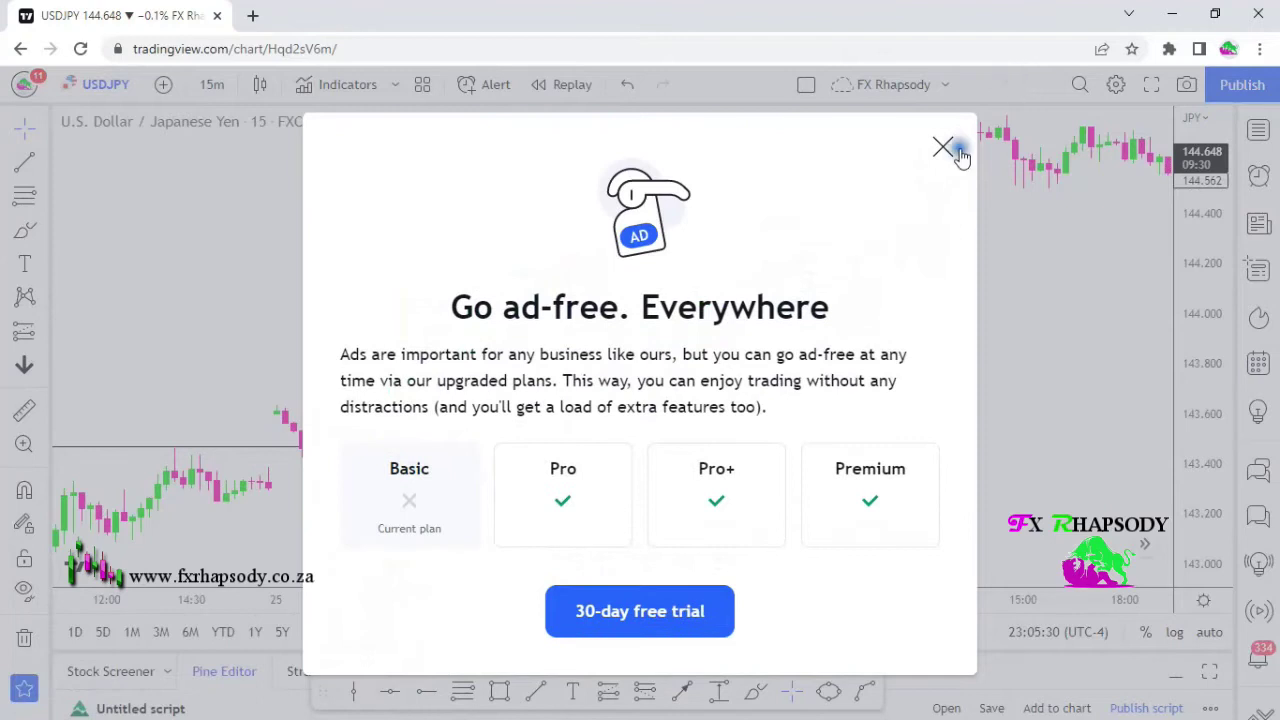
{"action": "left_click", "coordinate": [944, 157]}
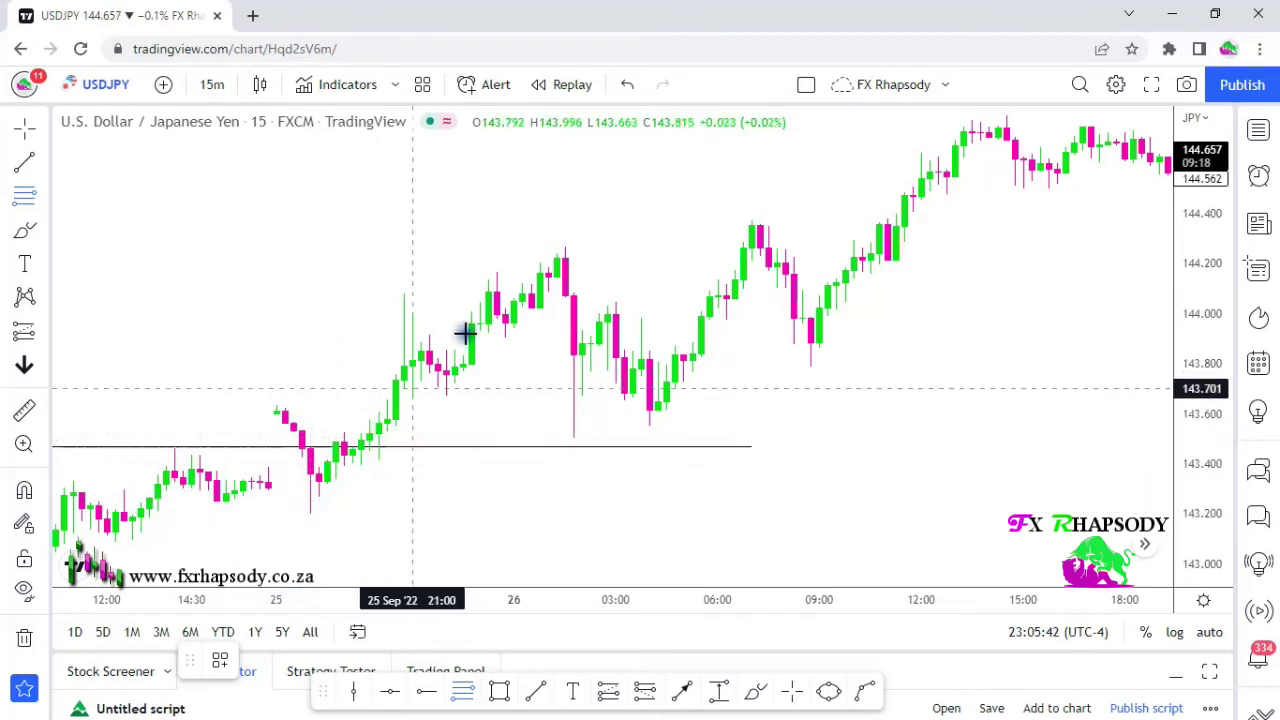
Draw a Fibonacci retracement from the 25 Sep swing low at about 143.20 to the 26 Sep swing high at about 144.27
{"action": "left_click", "coordinate": [301, 514]}
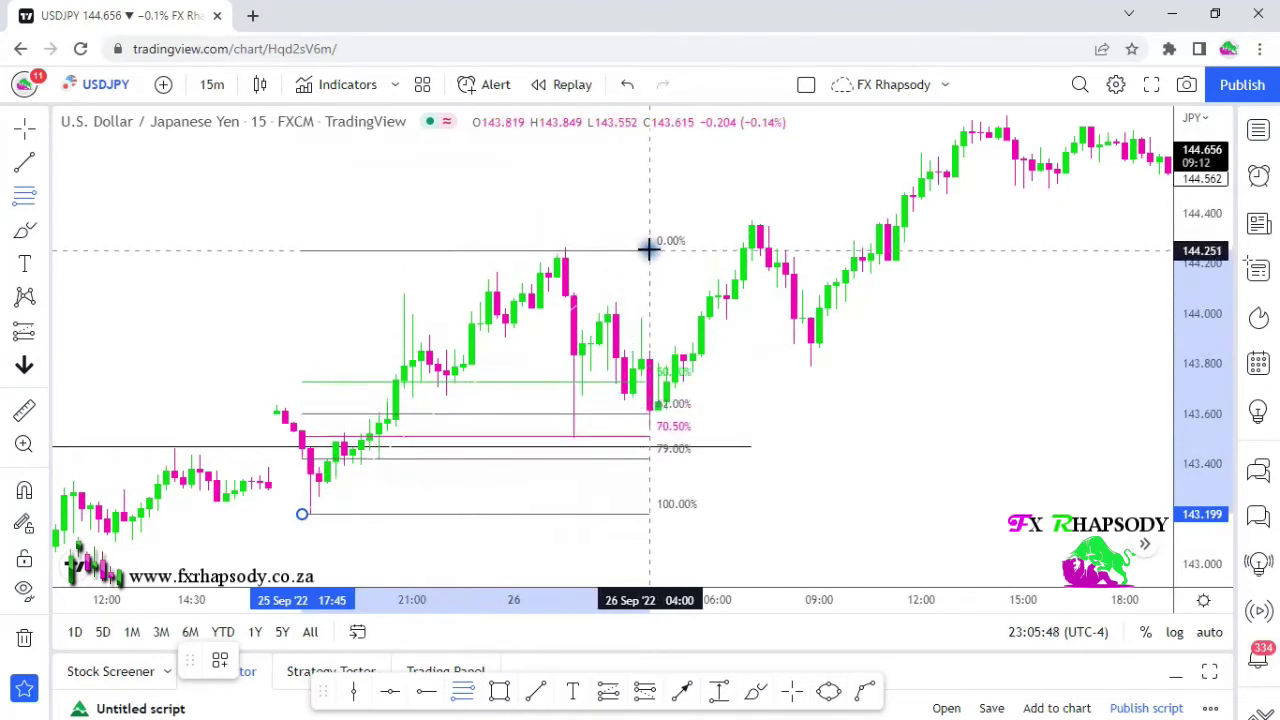
{"action": "left_click", "coordinate": [648, 246]}
{"action": "left_click", "coordinate": [507, 189]}
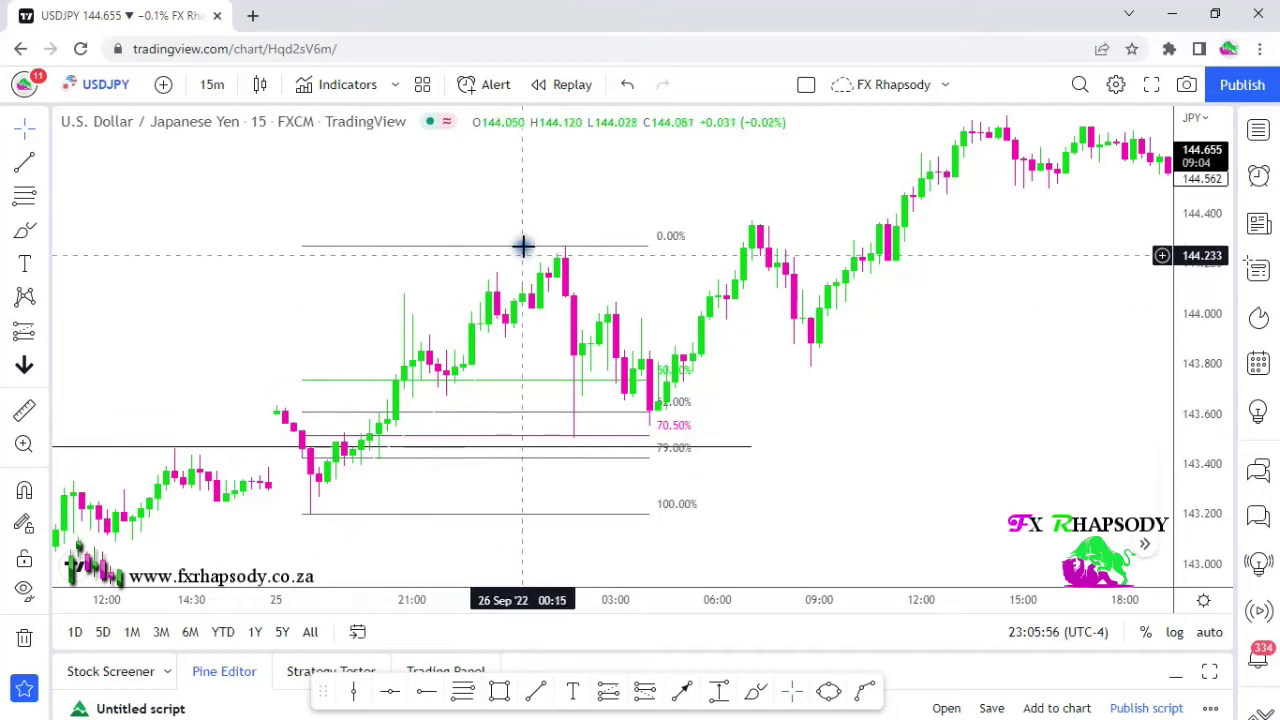
Mark the zone between the 62% and 79% retracement levels with a rectangle, and extend the Fibonacci lines further forward in time
{"action": "left_click", "coordinate": [551, 217]}
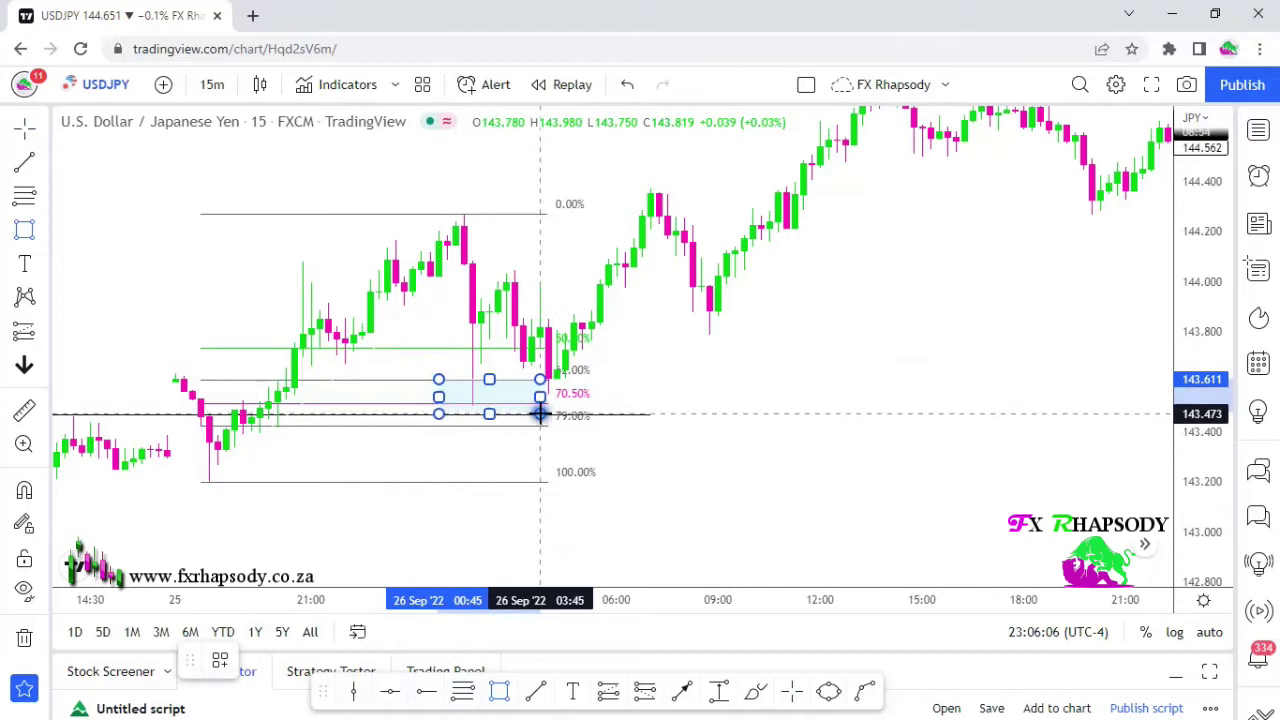
{"action": "left_click", "coordinate": [497, 383]}
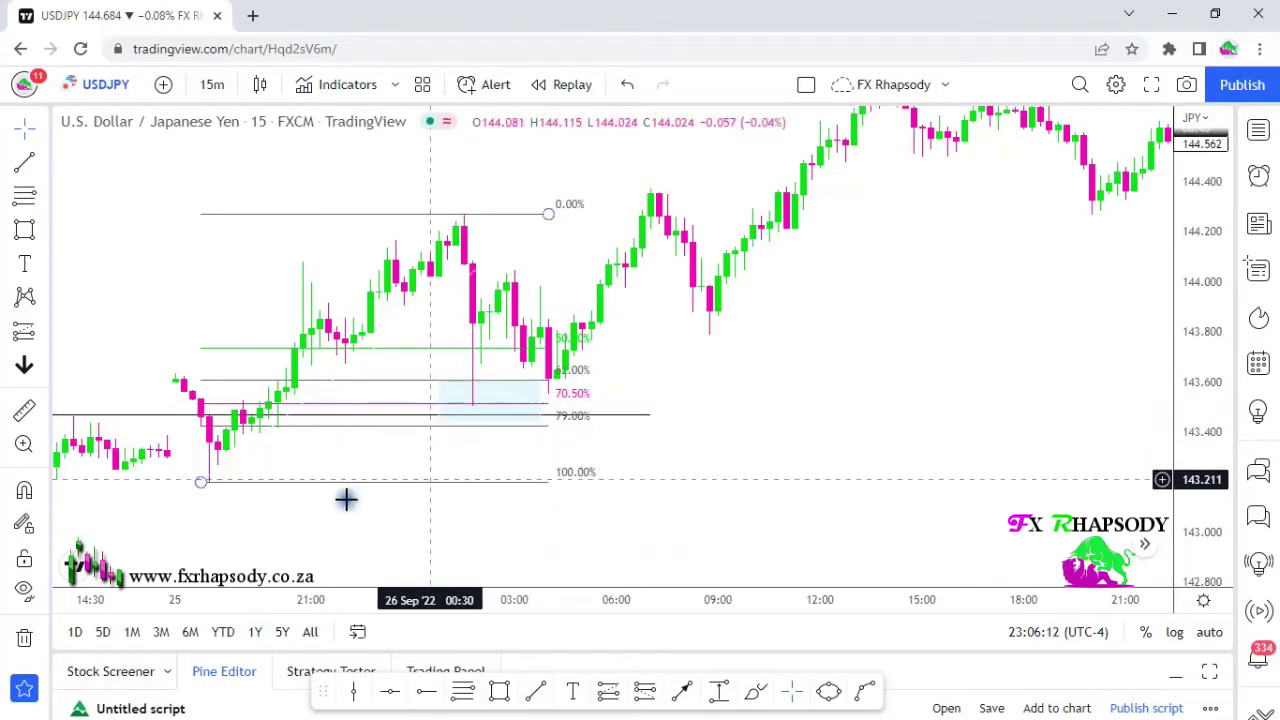
{"action": "left_click_drag", "start_coordinate": [547, 215], "coordinate": [584, 215]}
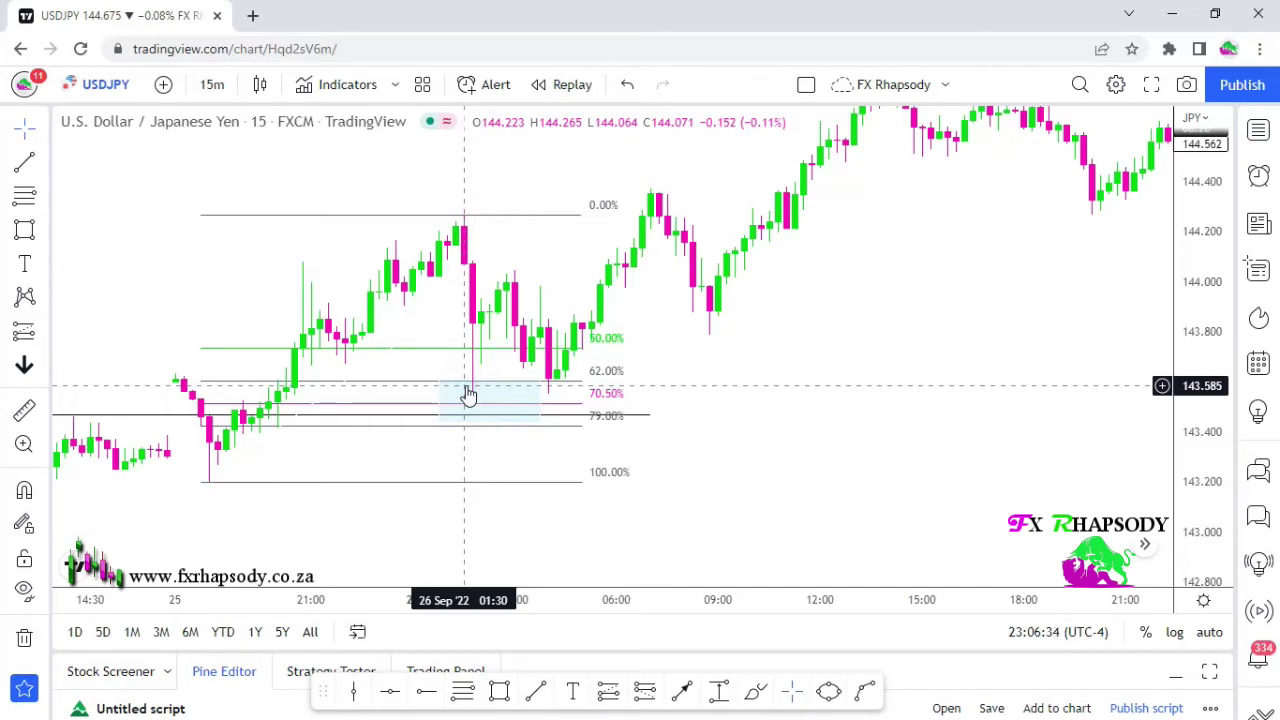
Examine how price pulls back into the highlighted retracement zone and moves away from it
{"action": "left_click_drag", "start_coordinate": [846, 380], "coordinate": [808, 416]}
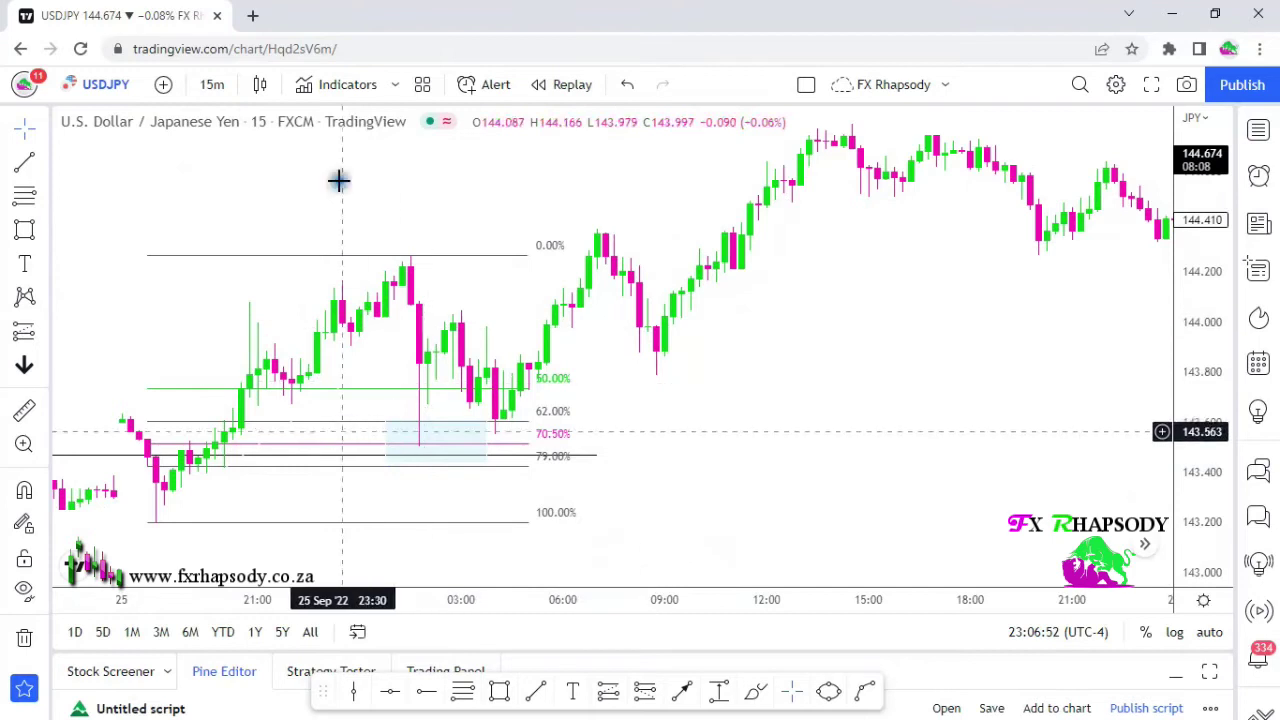
{"action": "left_click", "coordinate": [416, 370]}
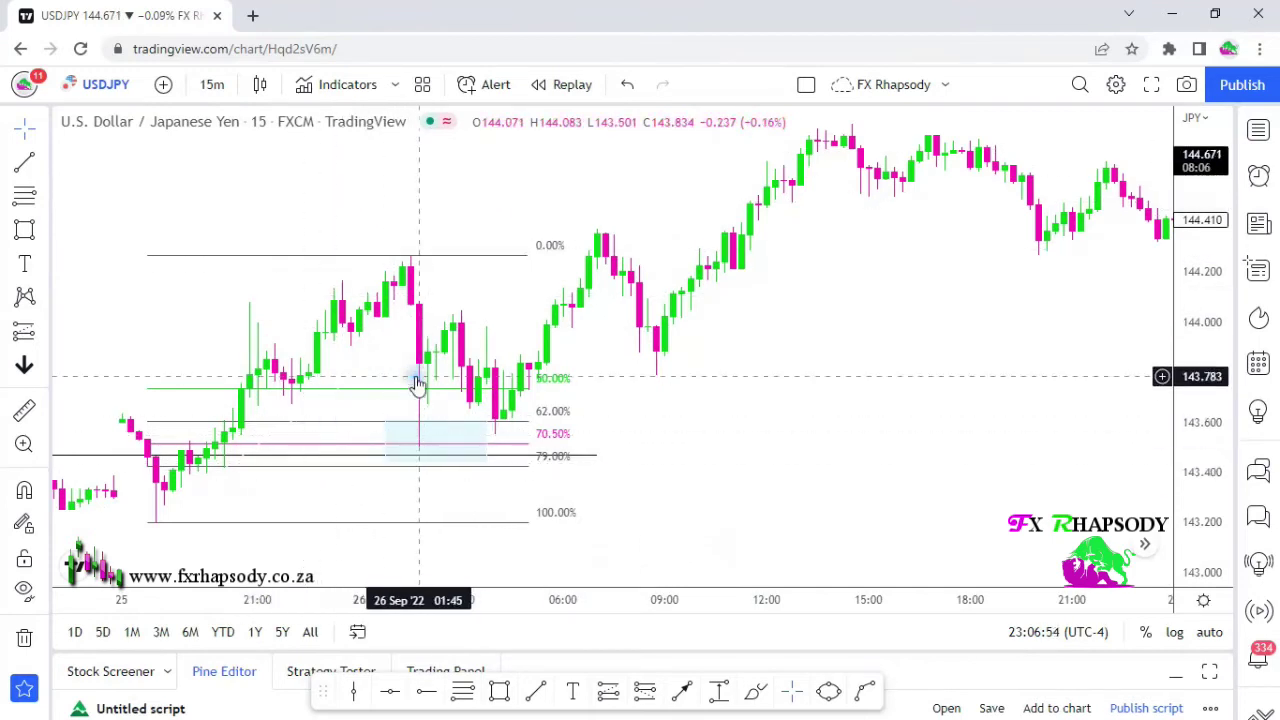
{"action": "left_click", "coordinate": [475, 410]}
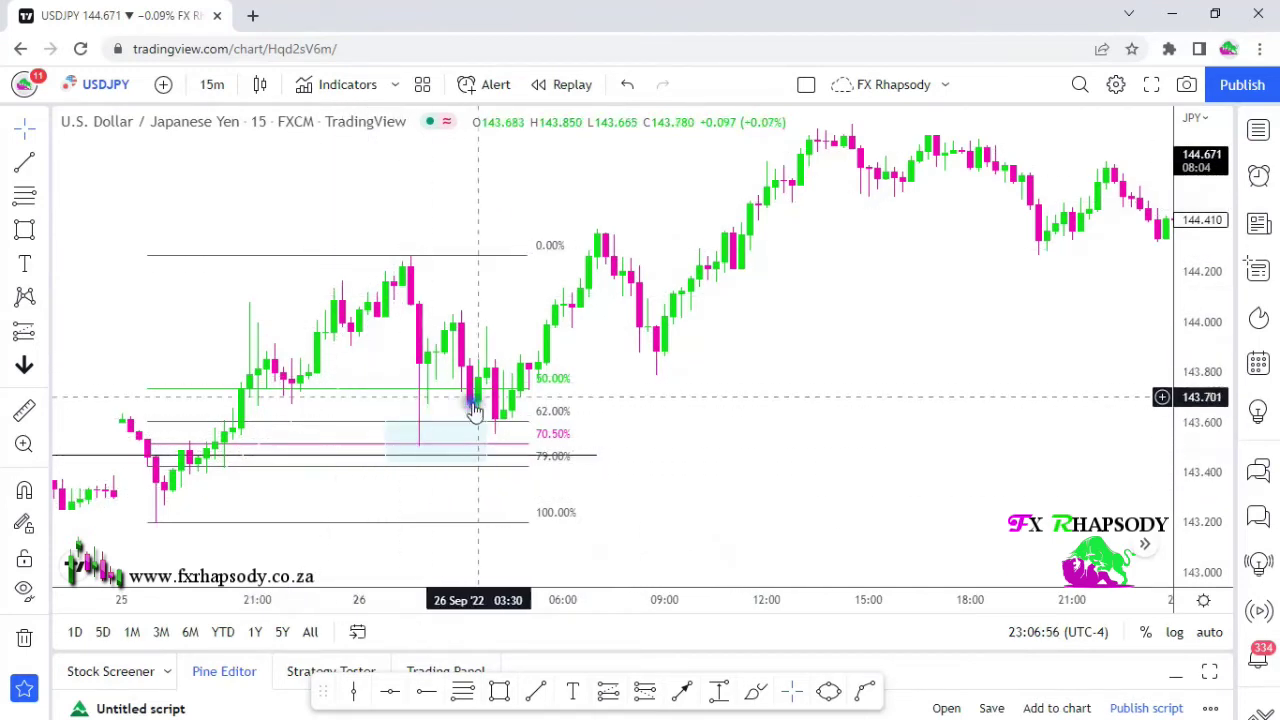
{"action": "scroll", "coordinate": [1172, 355], "scroll_direction": "down", "scroll_amount": 2}
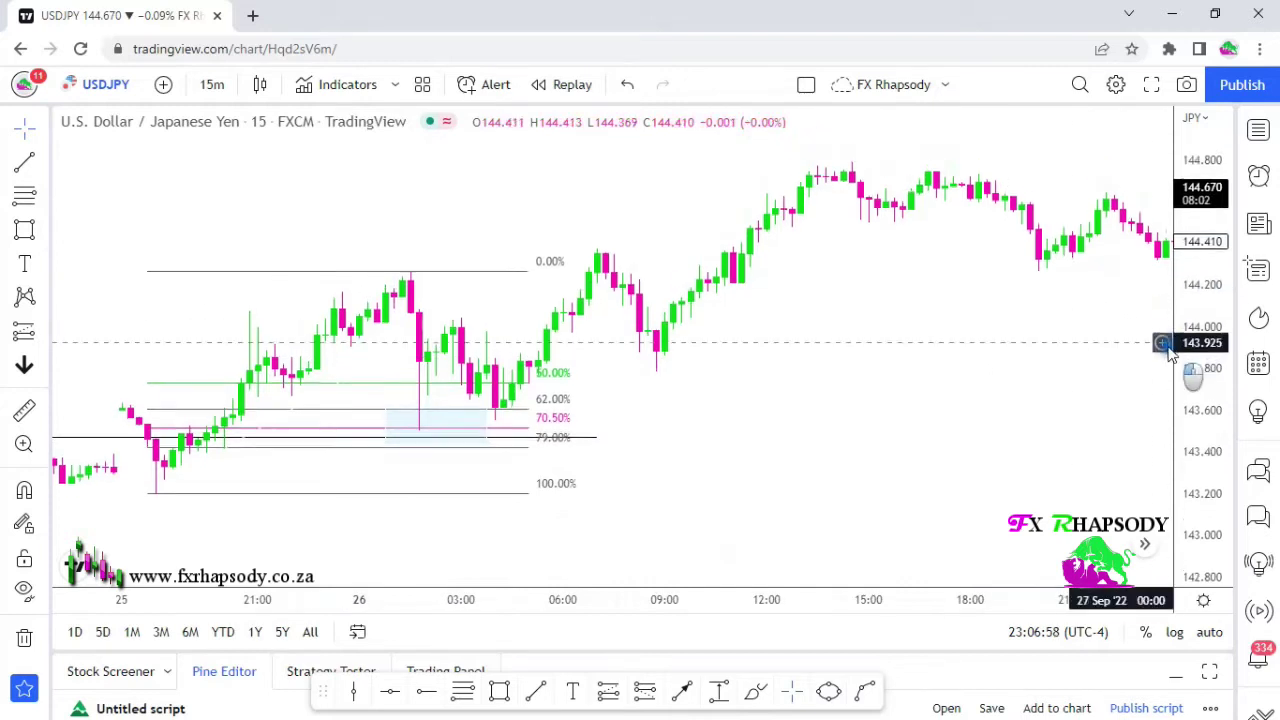
{"action": "scroll", "coordinate": [954, 349], "scroll_direction": "down", "scroll_amount": 2}
{"action": "left_click_drag", "start_coordinate": [894, 446], "coordinate": [934, 451]}
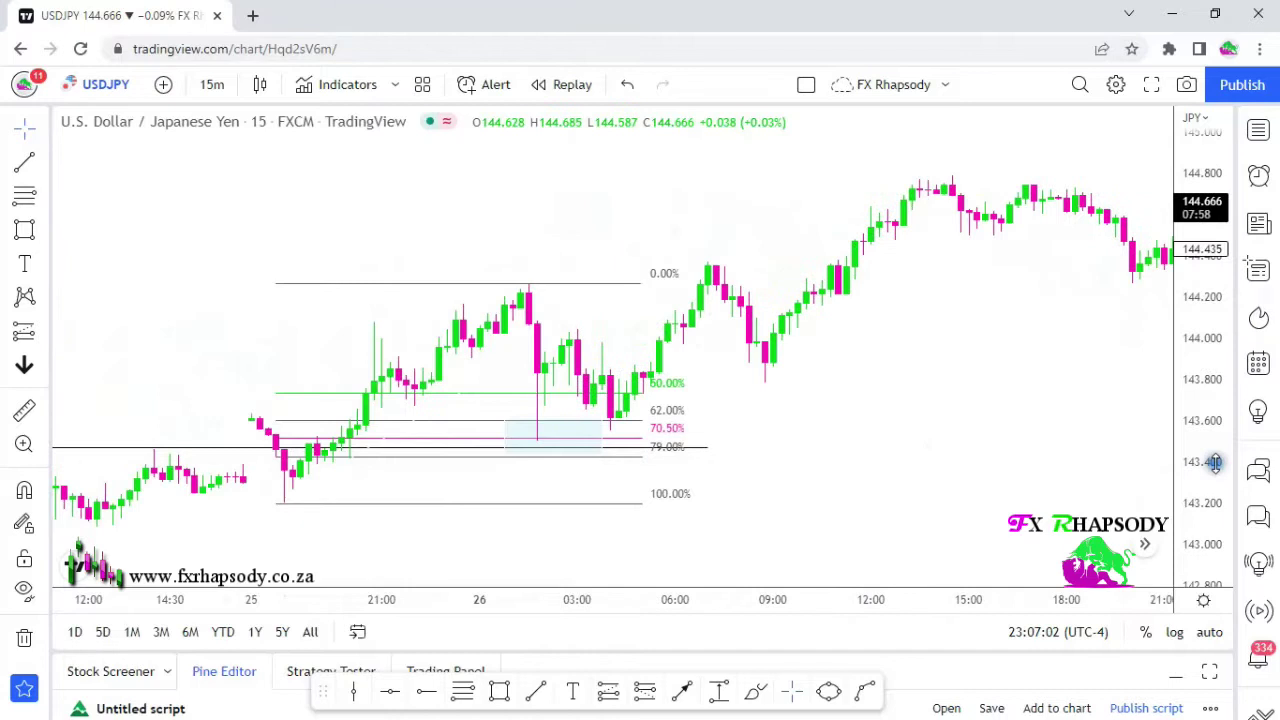
{"action": "scroll", "coordinate": [1214, 463], "scroll_direction": "up", "scroll_amount": 2}
{"action": "left_click_drag", "start_coordinate": [852, 451], "coordinate": [803, 434]}
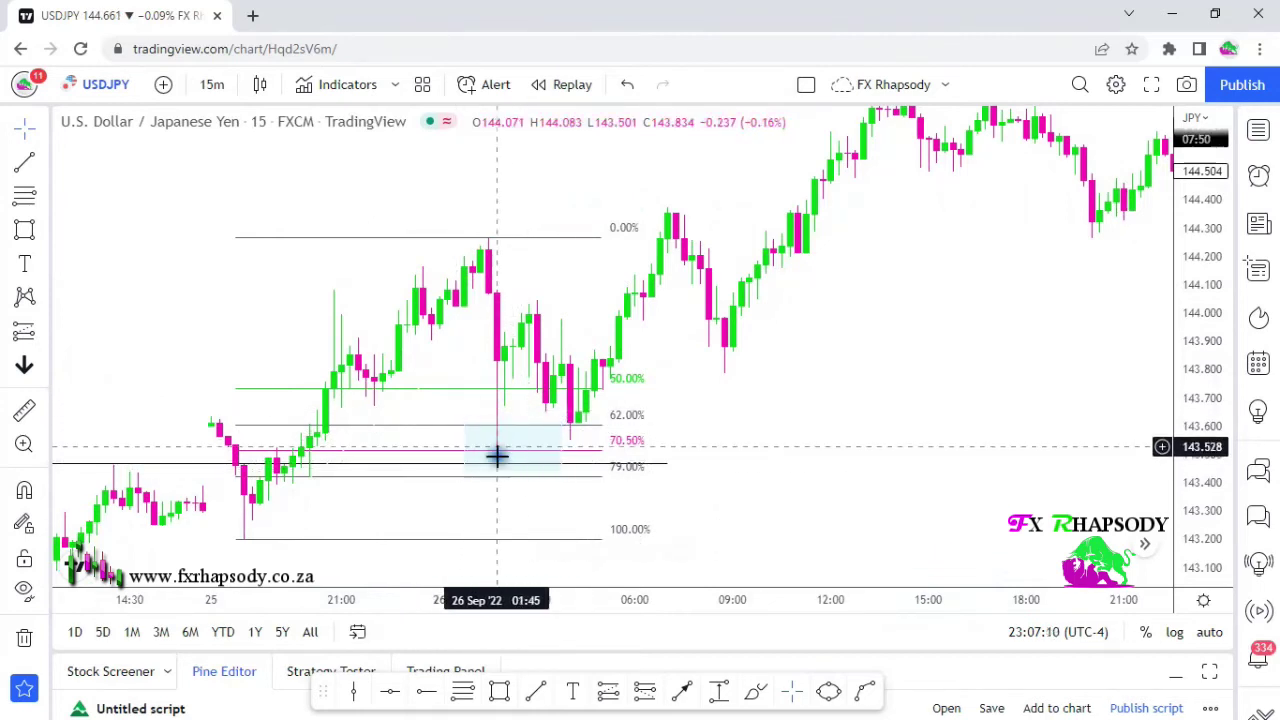
Draw an arrow from the highlighted retracement zone at about 143.54 up towards the peak of the 26 Sep rally
{"action": "scroll", "coordinate": [712, 407], "scroll_direction": "right", "scroll_amount": 3}
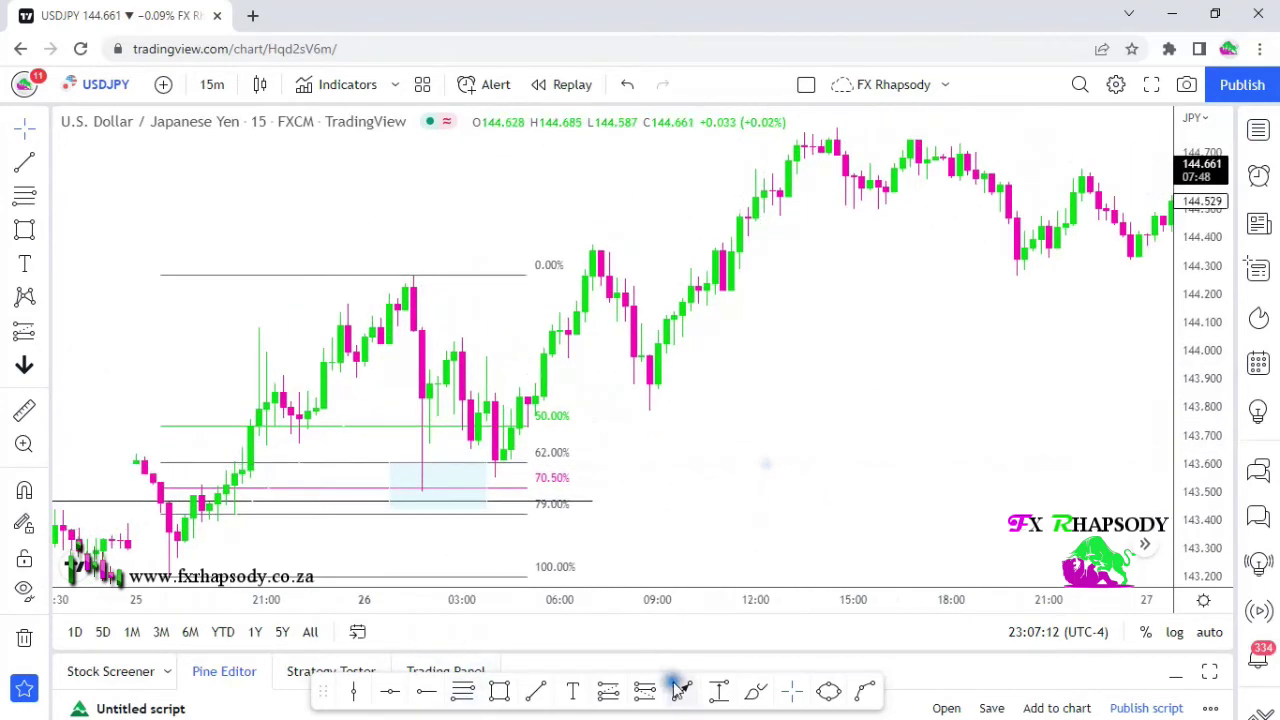
{"action": "left_click", "coordinate": [445, 482]}
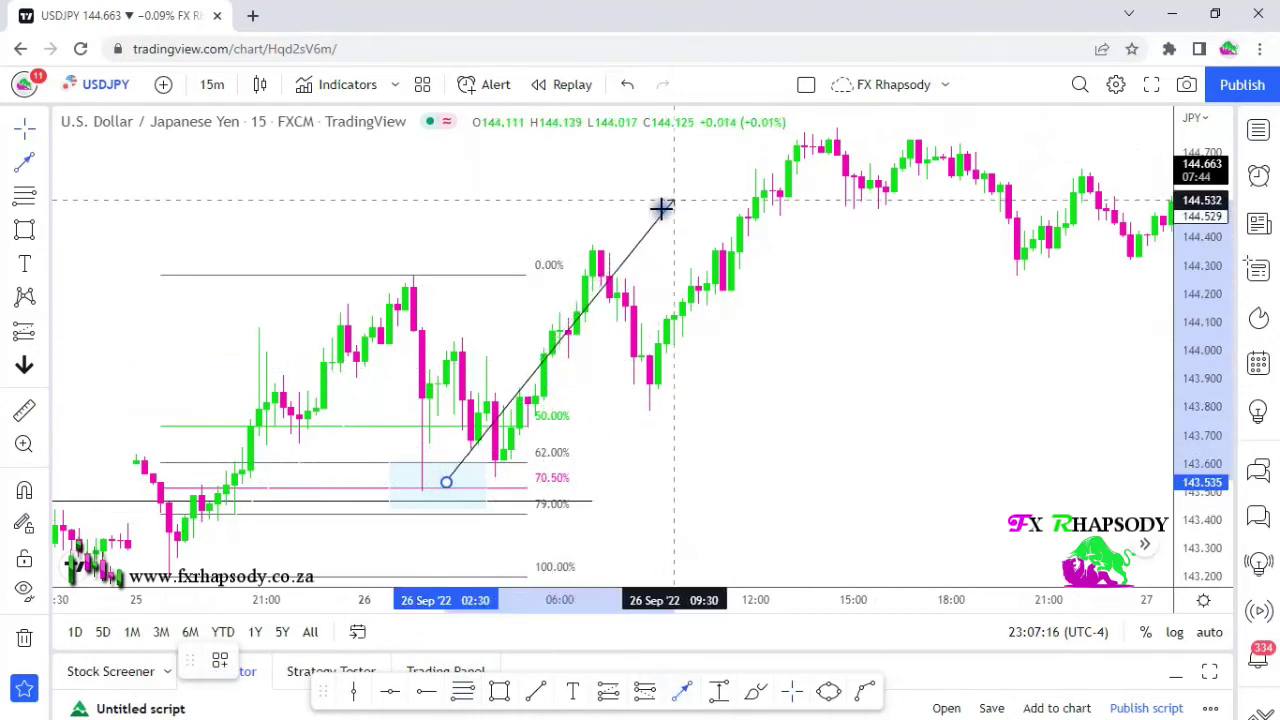
{"action": "left_click", "coordinate": [737, 140]}
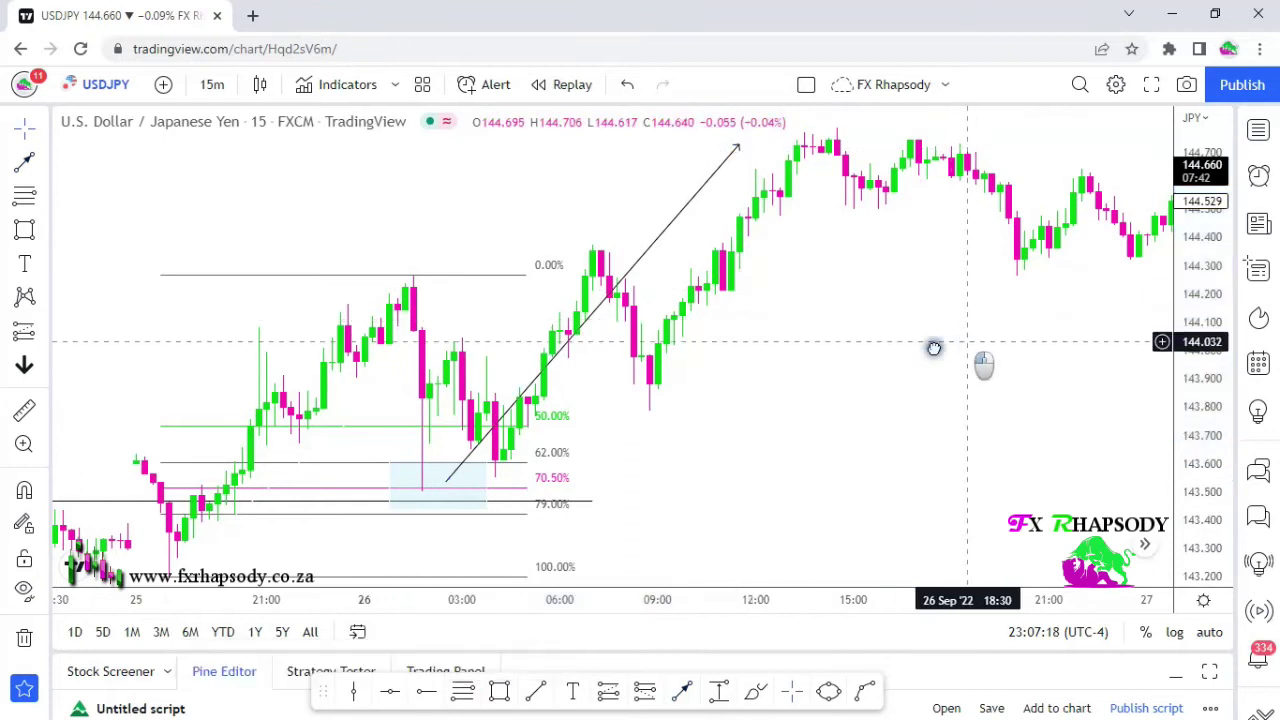
Measure the price rise from the highlighted retracement zone at about 143.52 up to the 26 Sep high at about 144.76
{"action": "scroll", "coordinate": [931, 346], "scroll_direction": "right", "scroll_amount": 3}
{"action": "scroll", "coordinate": [1129, 331], "scroll_direction": "down", "scroll_amount": 3}
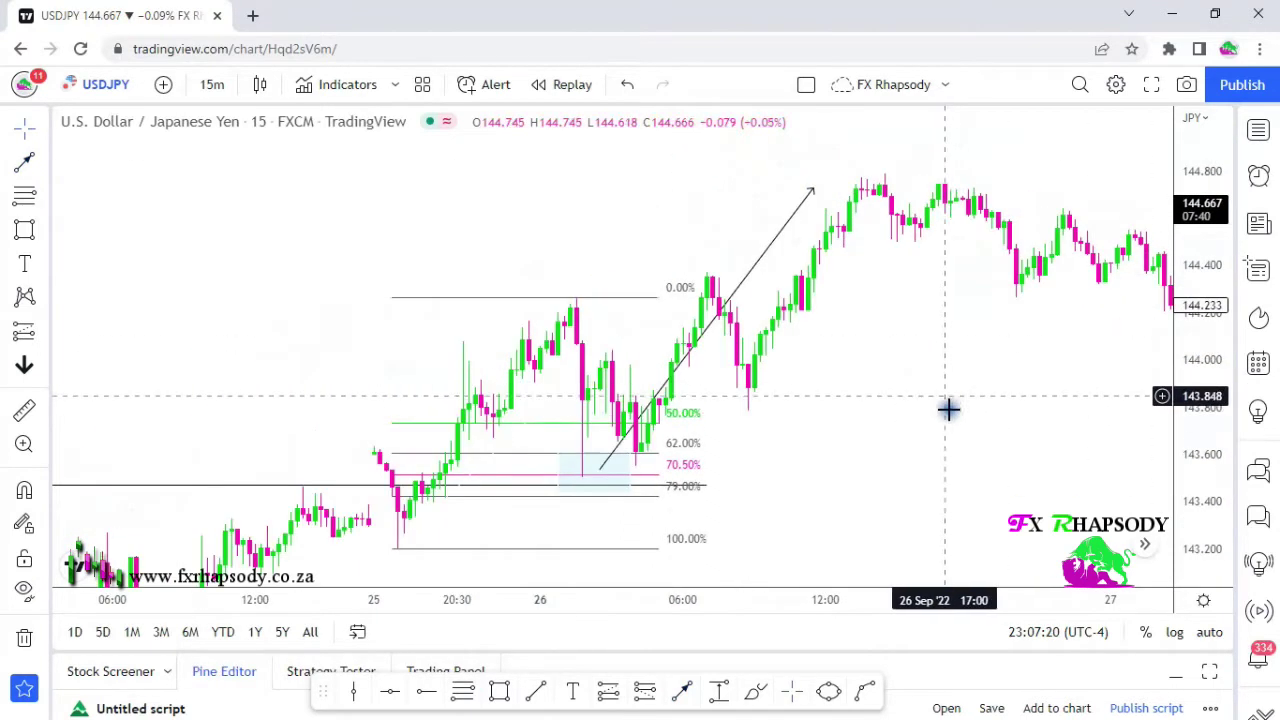
{"action": "left_click_drag", "start_coordinate": [949, 409], "coordinate": [748, 447]}
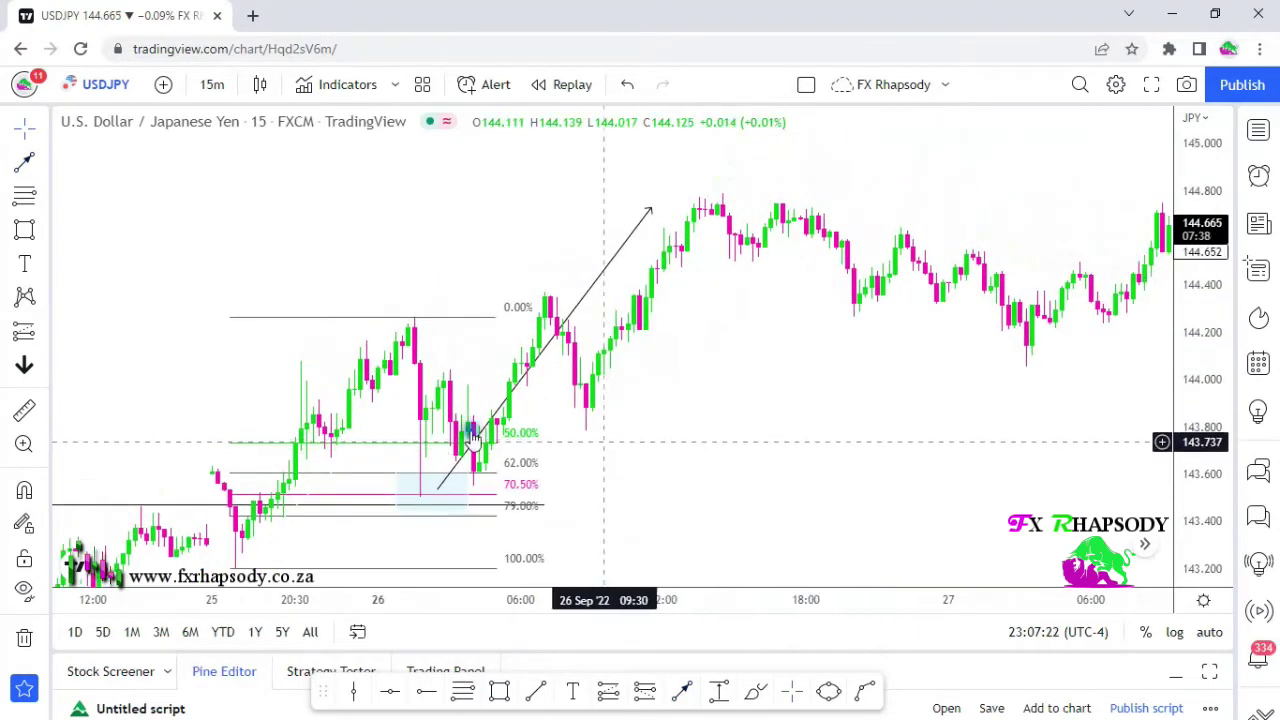
{"action": "left_click", "coordinate": [446, 492], "text": "shift"}
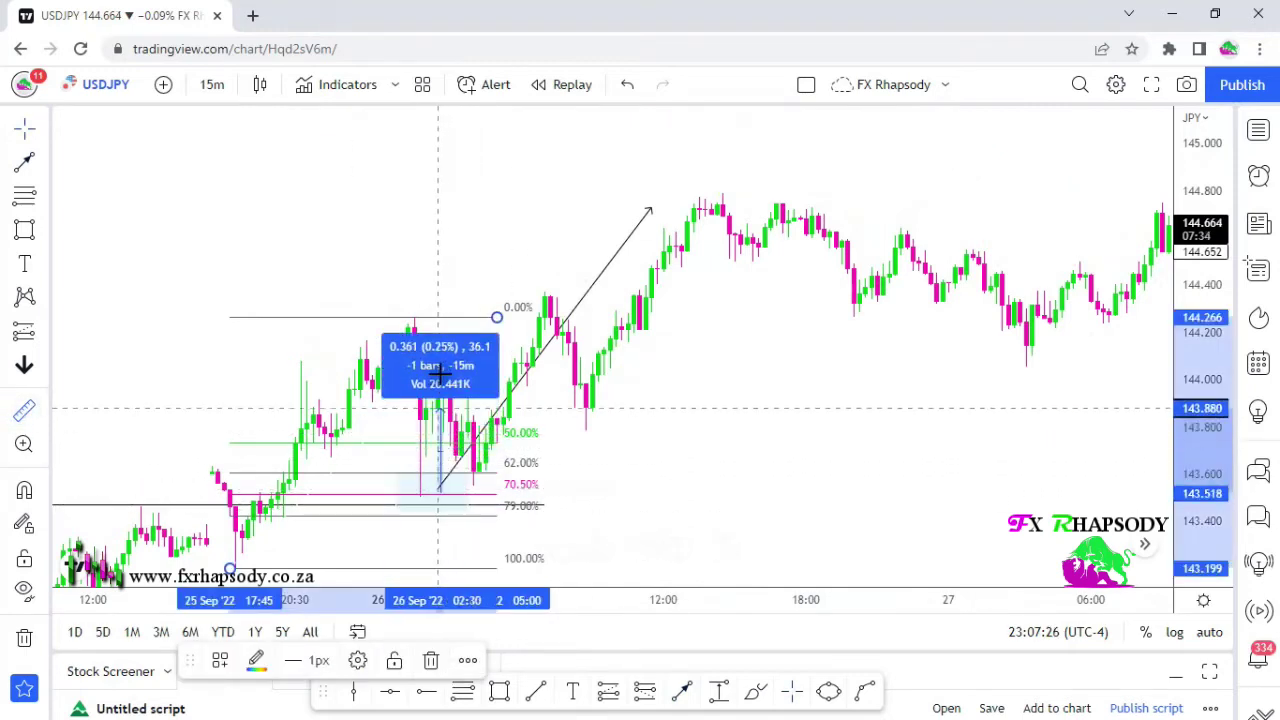
{"action": "left_click", "coordinate": [451, 203]}
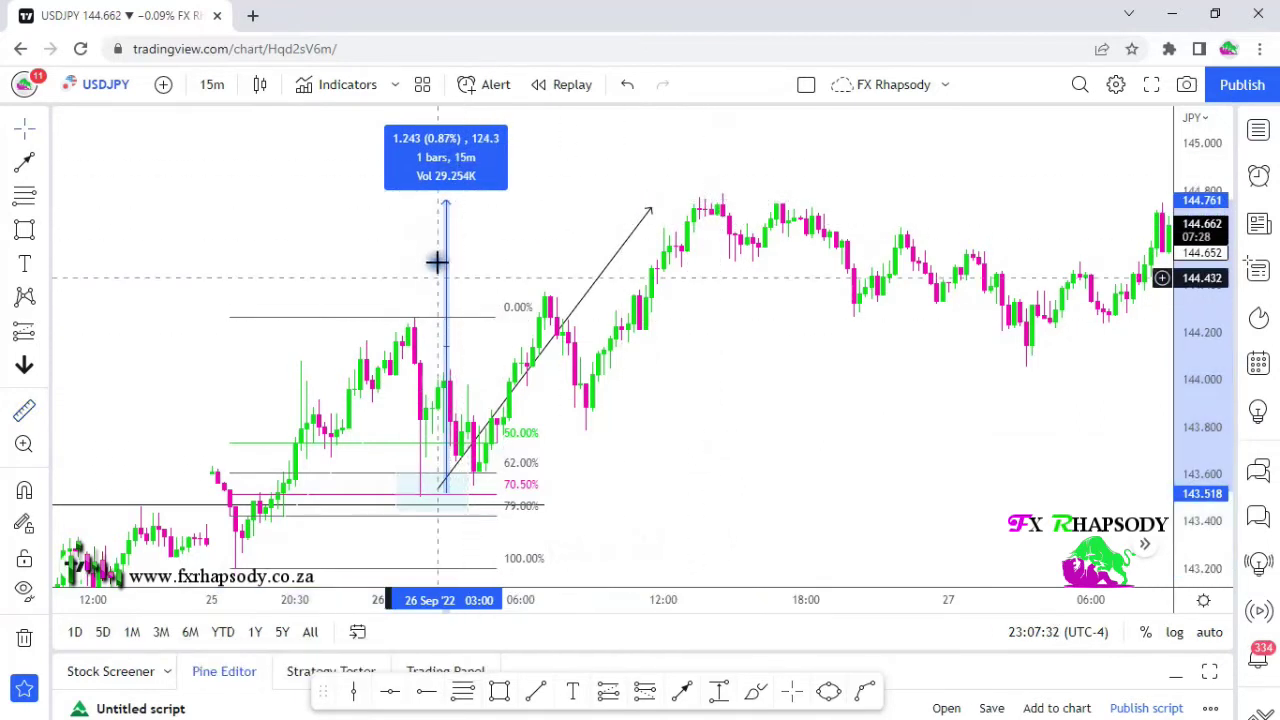
{"action": "left_click", "coordinate": [694, 463]}
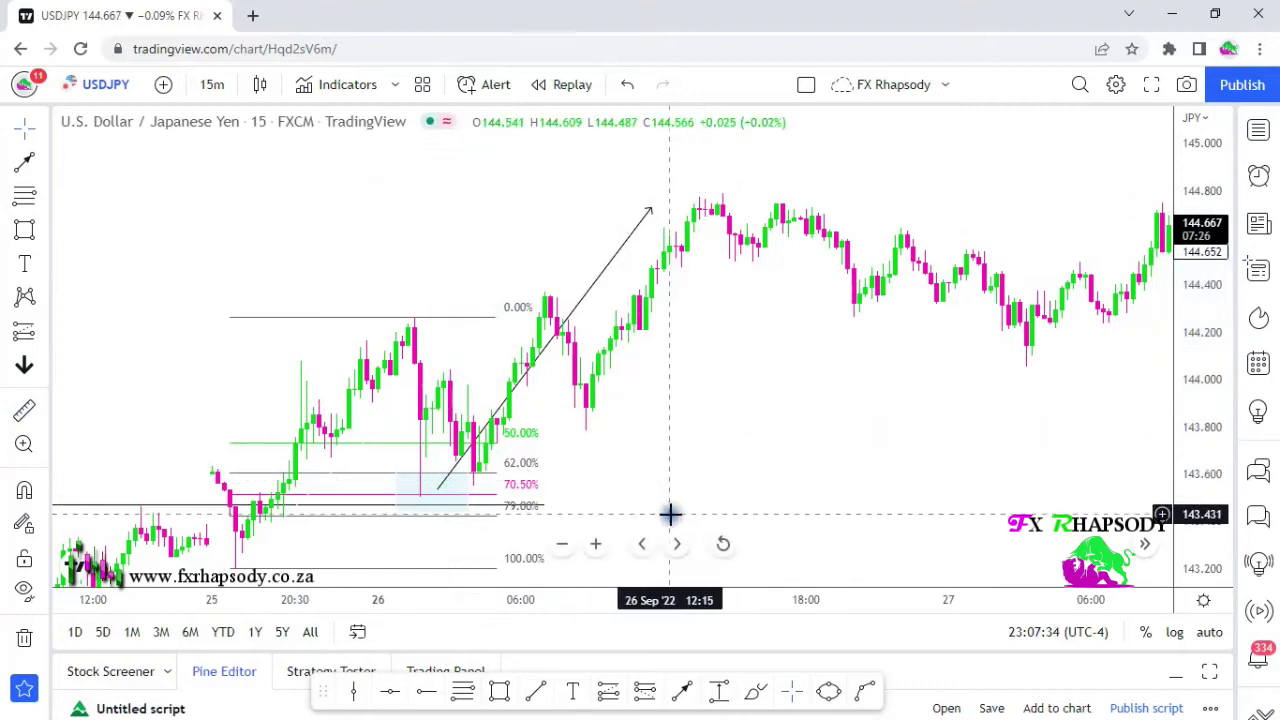
Delete the arrow, the zone rectangle and the Fibonacci retracement, keeping the horizontal level line
{"action": "scroll", "coordinate": [575, 490], "scroll_direction": "up", "scroll_amount": 2}
{"action": "left_click_drag", "start_coordinate": [575, 490], "coordinate": [803, 449]}
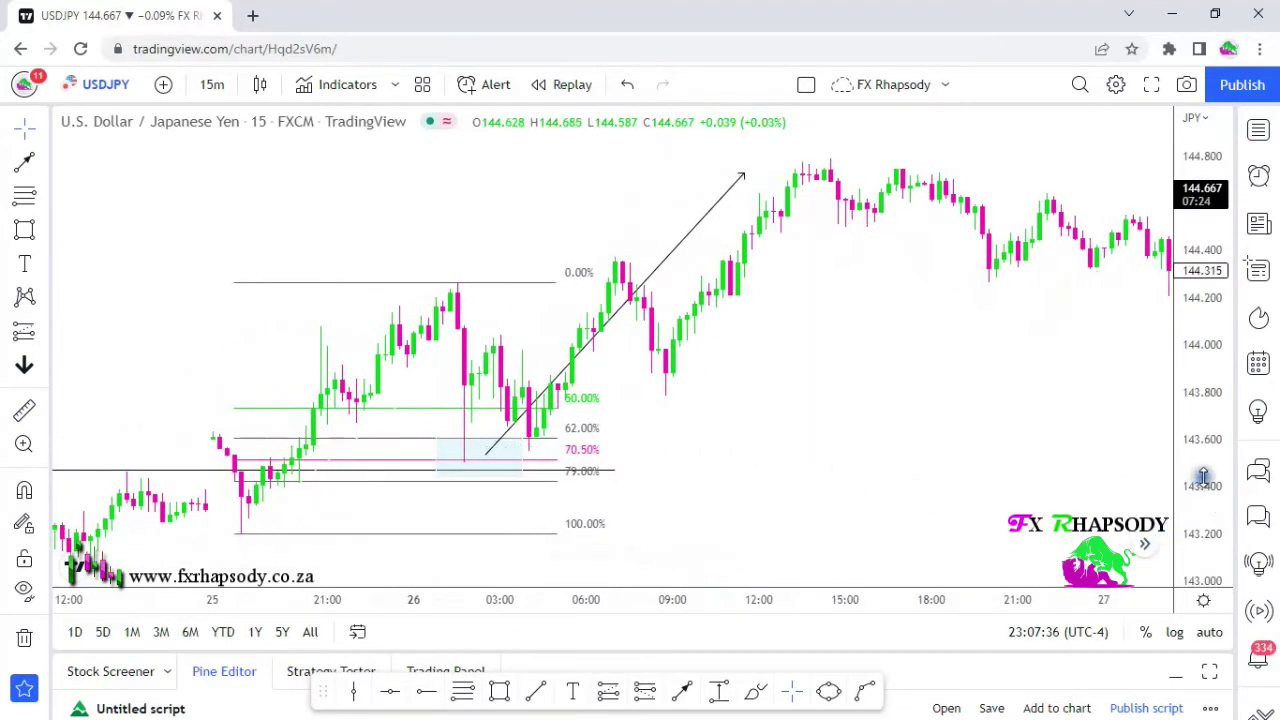
{"action": "left_click_drag", "start_coordinate": [1215, 528], "coordinate": [1215, 428]}
{"action": "left_click_drag", "start_coordinate": [971, 446], "coordinate": [944, 450]}
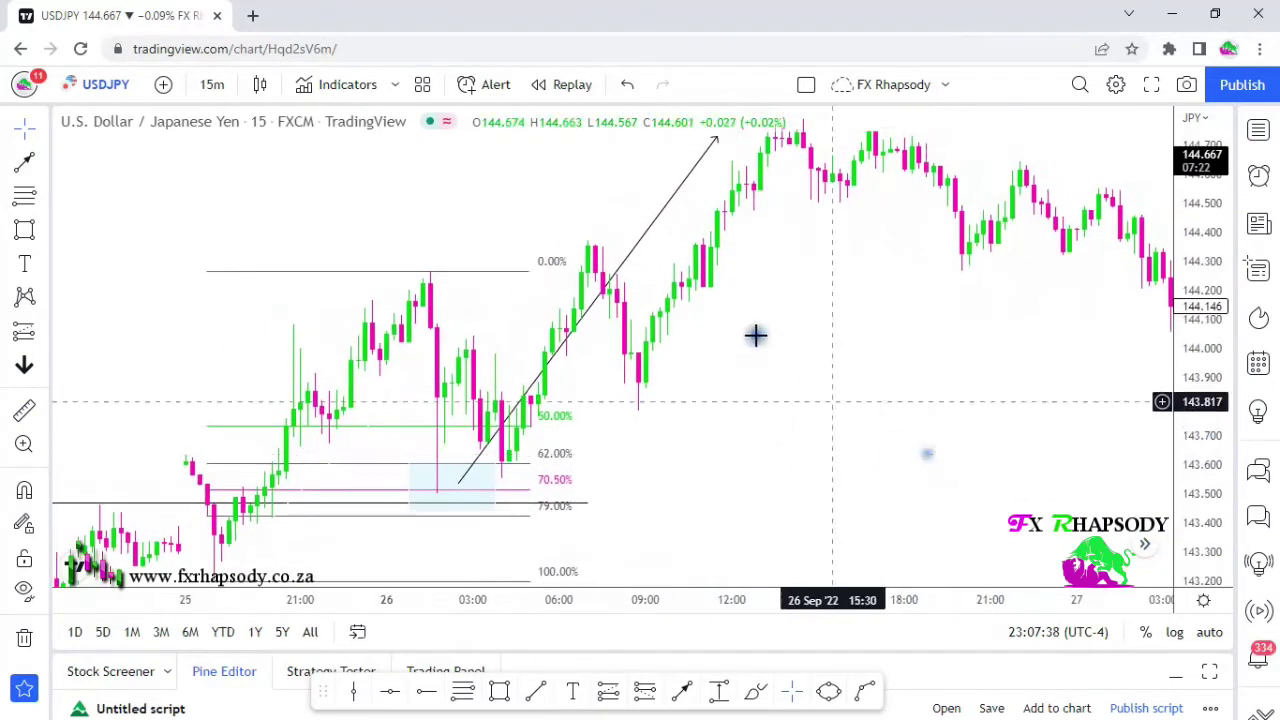
{"action": "left_click", "coordinate": [618, 276]}
{"action": "key", "text": "Delete"}
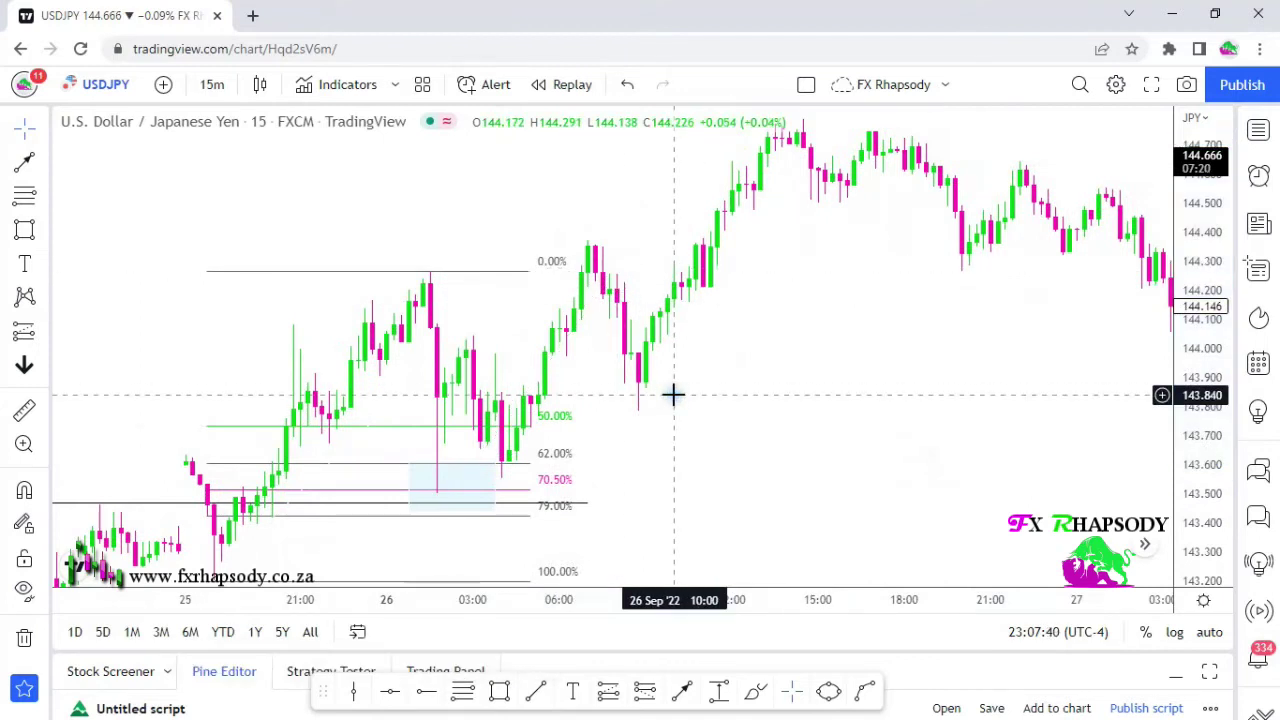
{"action": "left_click_drag", "start_coordinate": [716, 488], "coordinate": [790, 434]}
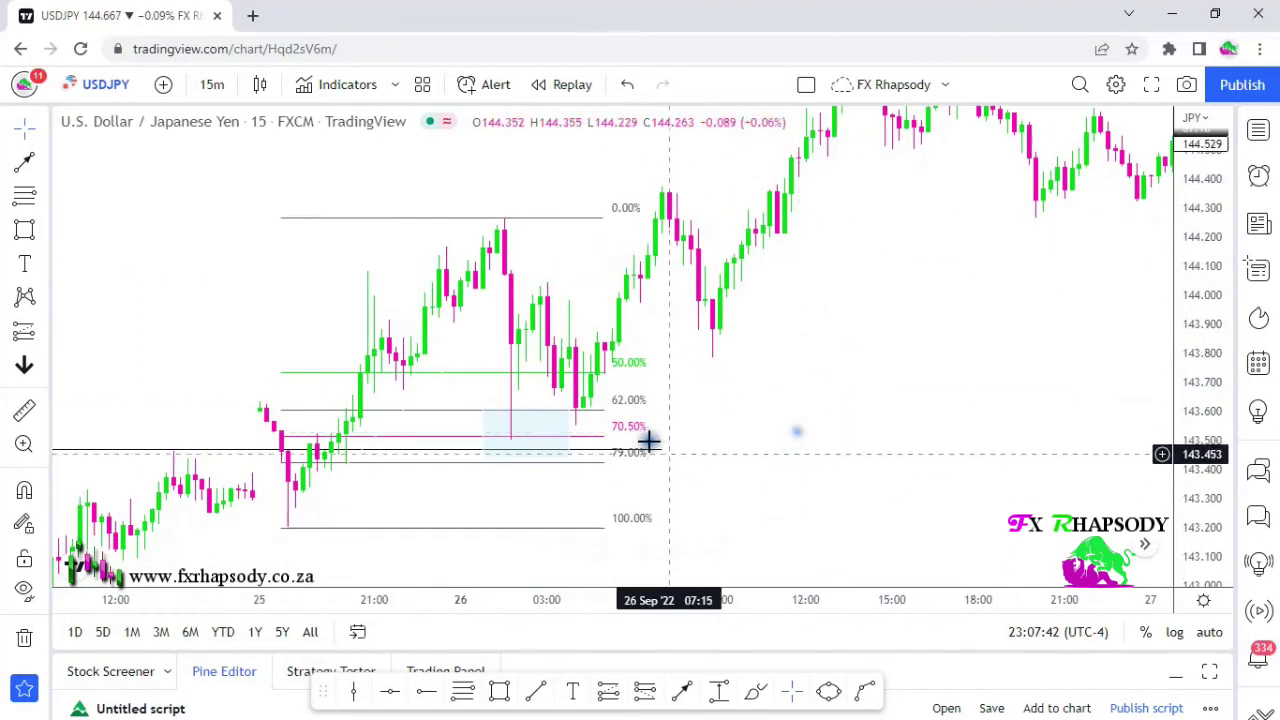
{"action": "left_click", "coordinate": [569, 435]}
{"action": "key", "text": "Delete"}
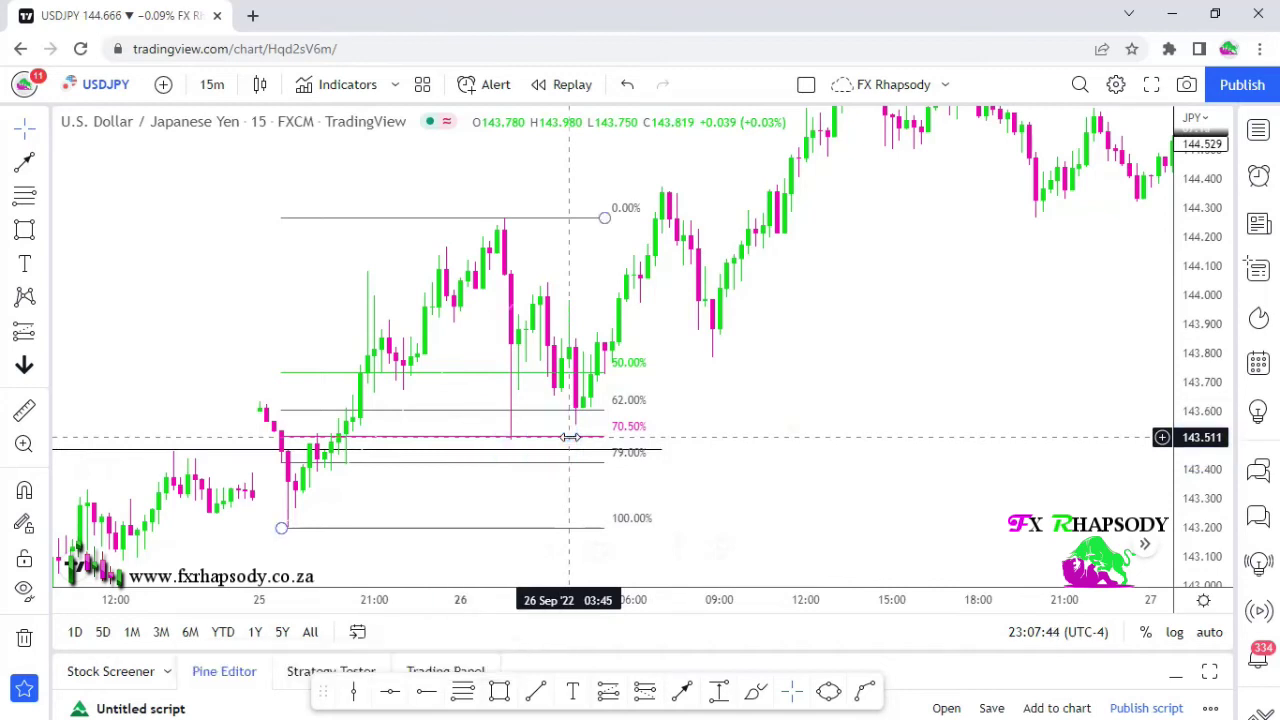
{"action": "left_click", "coordinate": [567, 416]}
{"action": "key", "text": "Delete"}
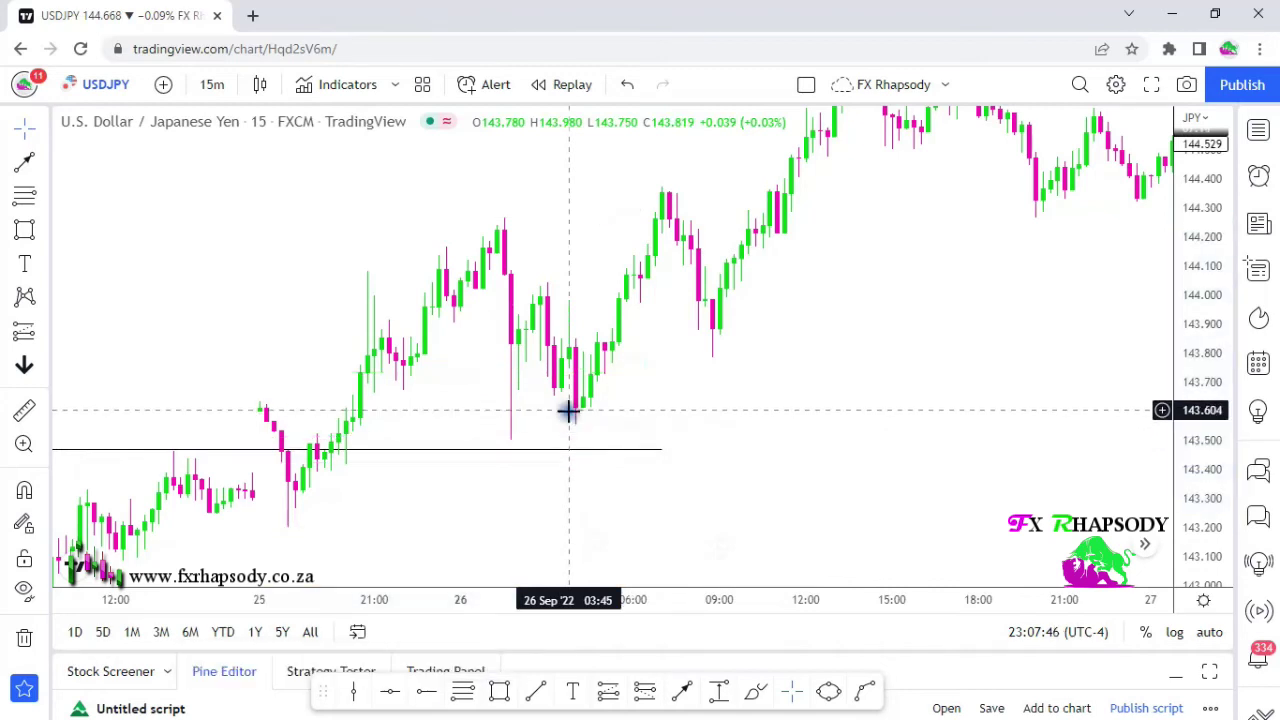
Draw a Fibonacci retracement from the 26 Sep pullback low at about 143.55 to the following swing high at about 144.37
{"action": "left_click_drag", "start_coordinate": [771, 445], "coordinate": [714, 457]}
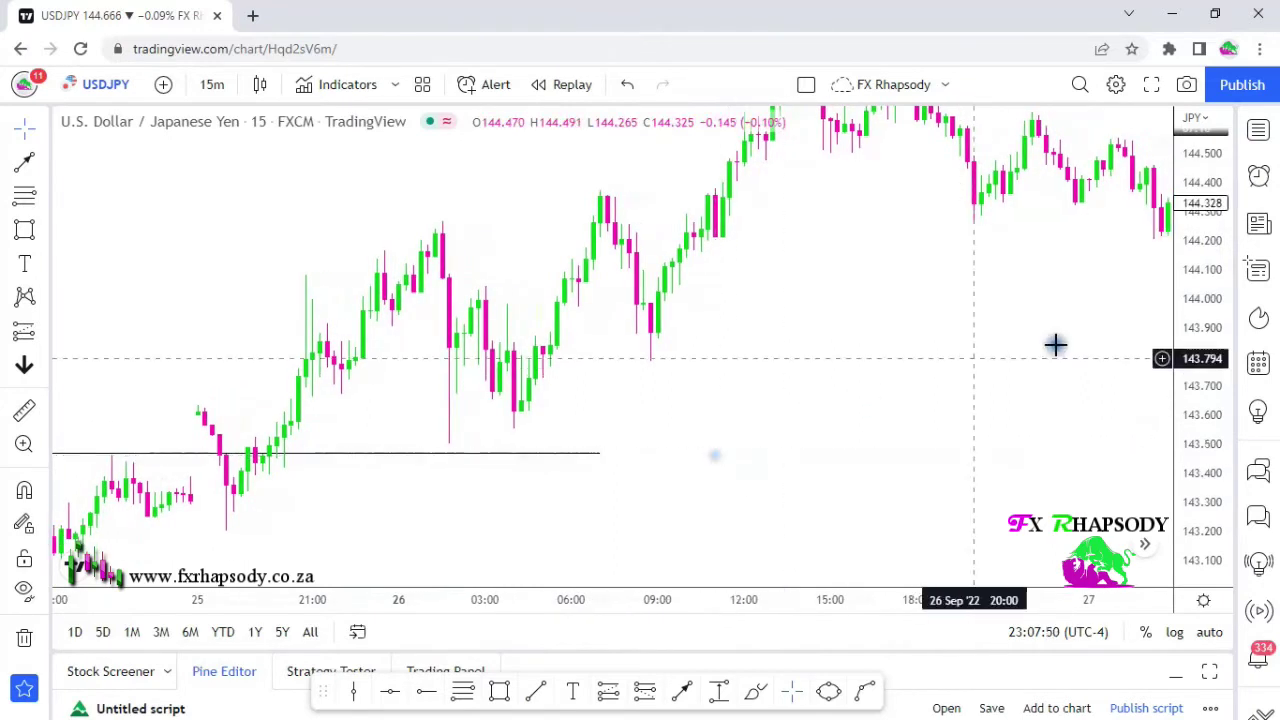
{"action": "left_click_drag", "start_coordinate": [1193, 293], "coordinate": [1194, 356]}
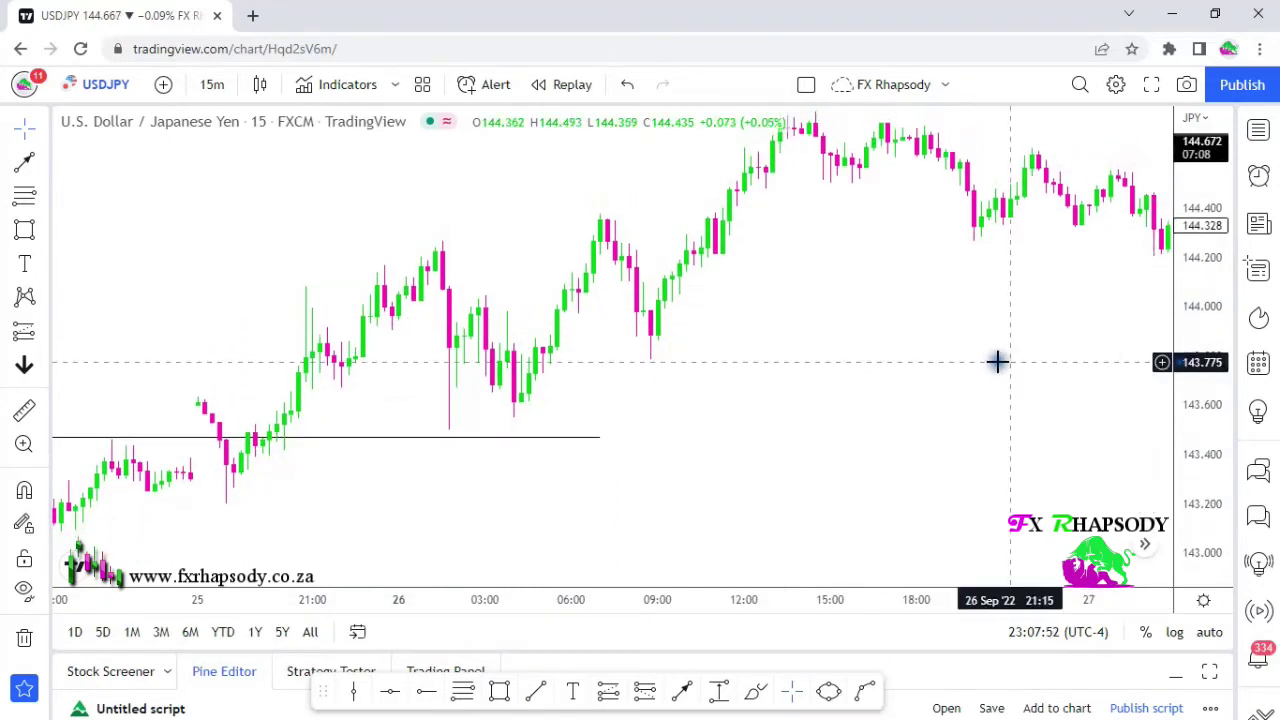
{"action": "left_click_drag", "start_coordinate": [997, 360], "coordinate": [880, 430]}
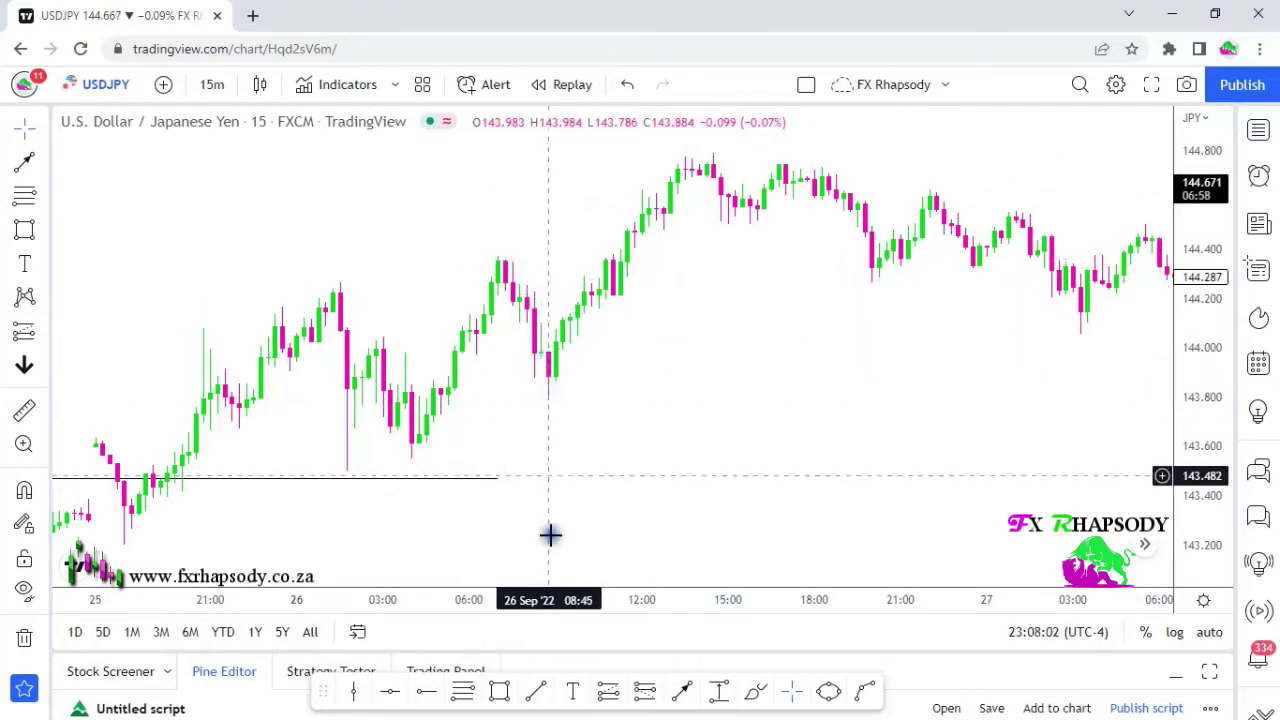
{"action": "left_click", "coordinate": [463, 692]}
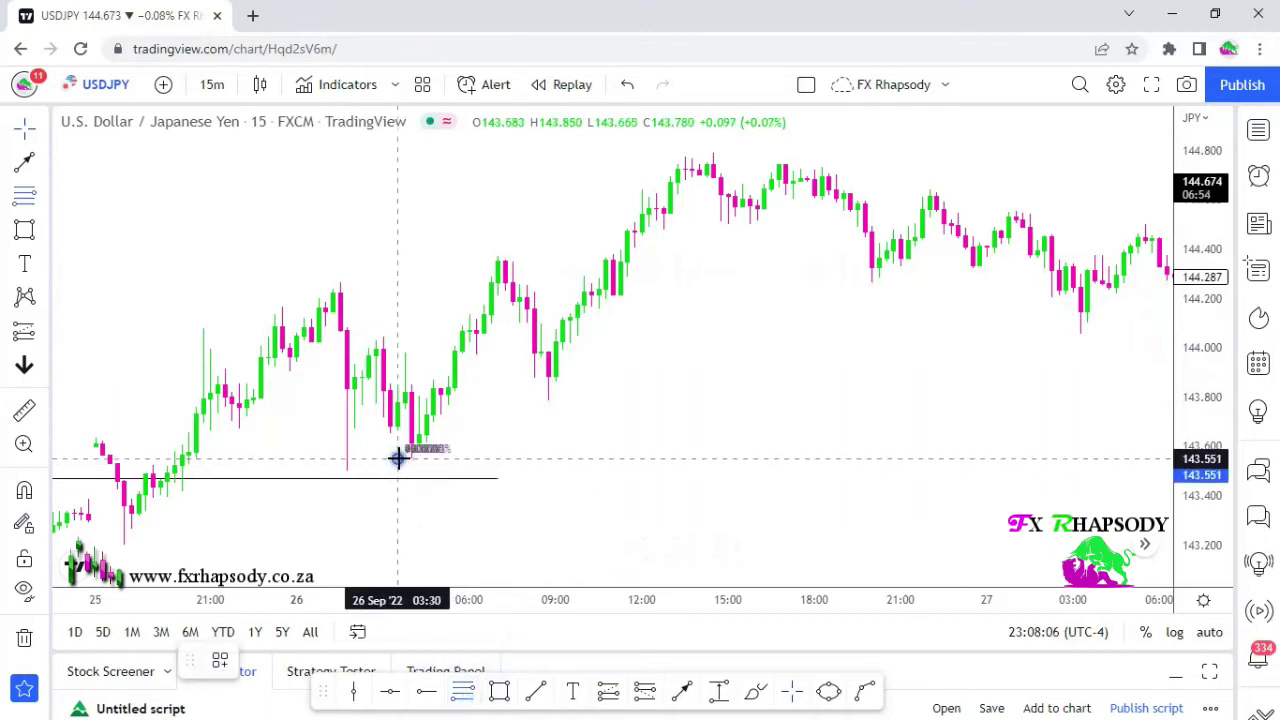
{"action": "left_click", "coordinate": [398, 458]}
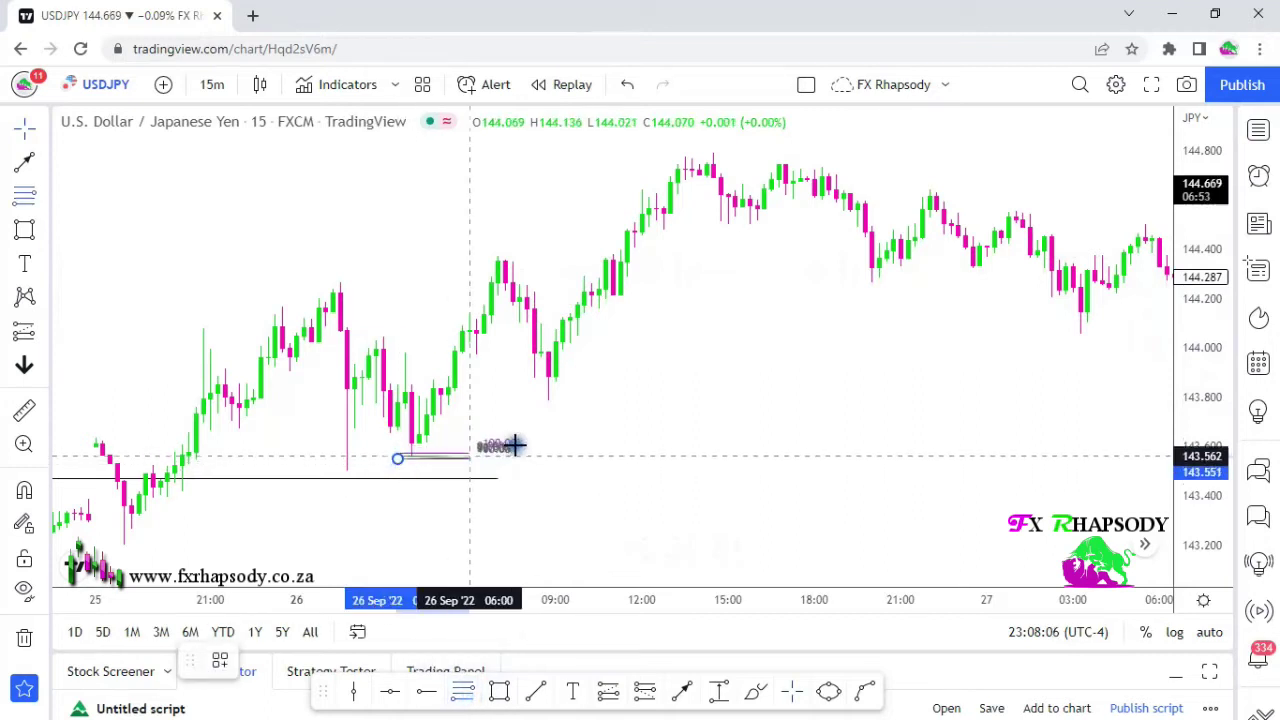
{"action": "left_click", "coordinate": [656, 255]}
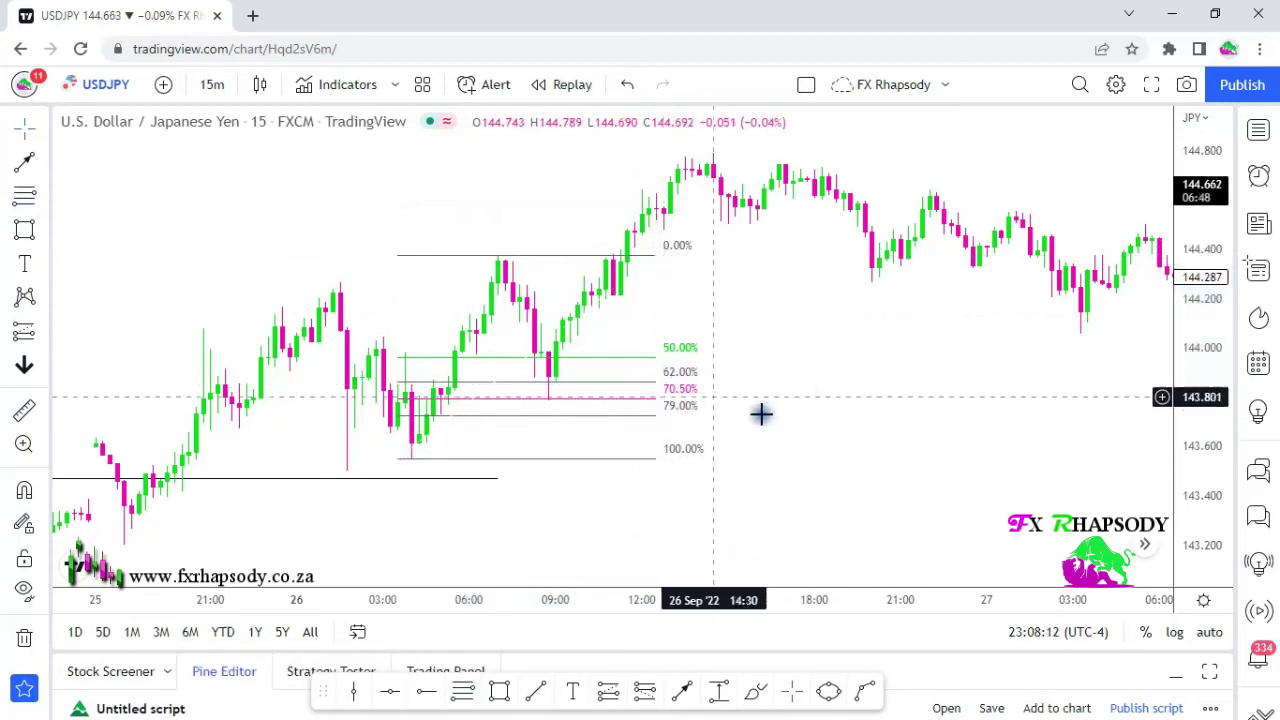
Mark the 62–79% zone of this retracement with a rectangle from about 143.86 down to 143.74 around the 26 Sep 09:00 pullback
{"action": "left_click_drag", "start_coordinate": [854, 420], "coordinate": [803, 451]}
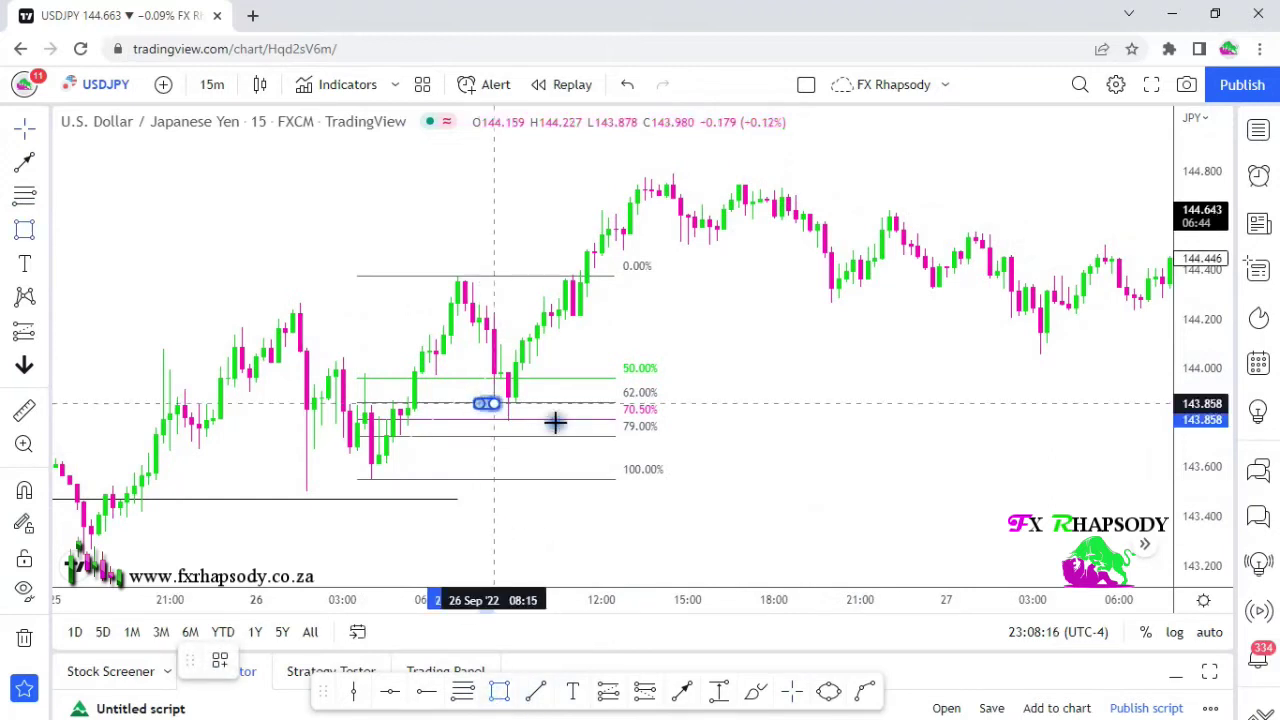
{"action": "left_click_drag", "start_coordinate": [555, 422], "coordinate": [553, 435]}
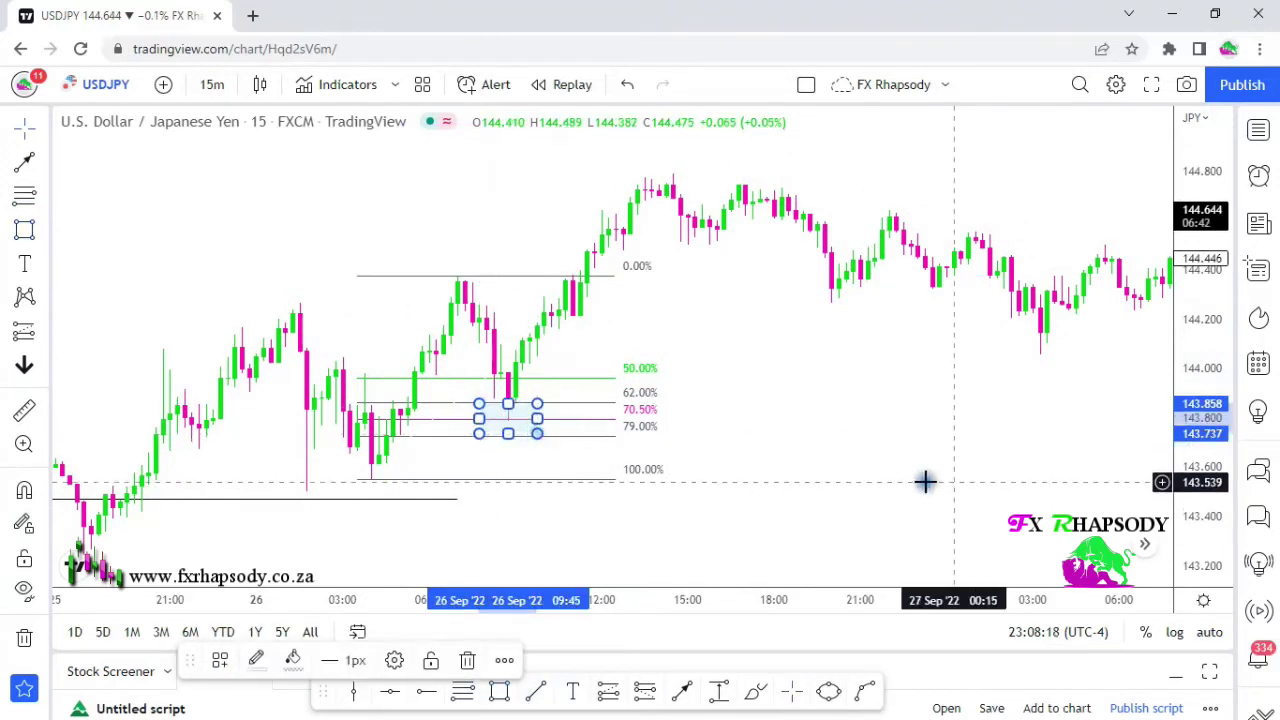
{"action": "left_click", "coordinate": [806, 460]}
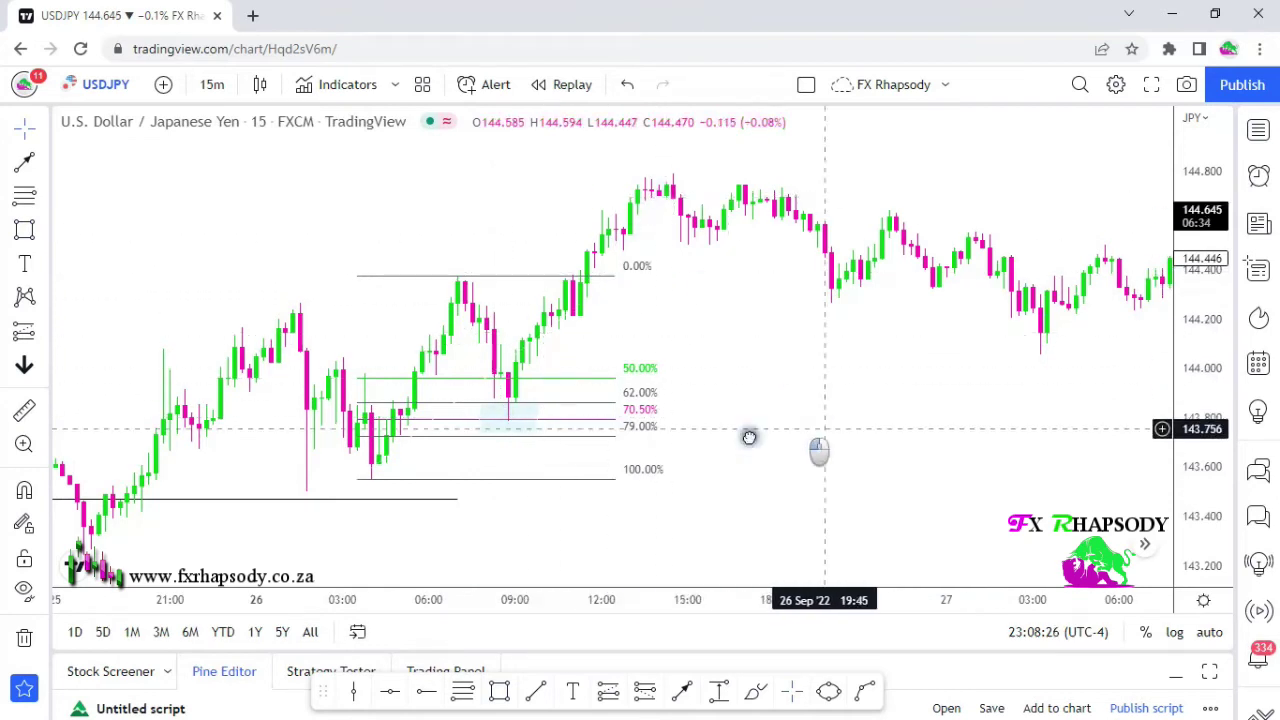
Measure the price rise from the marked zone at about 143.78 to the high at about 144.79, and dismiss the advertisement
{"action": "left_click_drag", "start_coordinate": [812, 445], "coordinate": [729, 437]}
{"action": "left_click", "coordinate": [25, 410]}
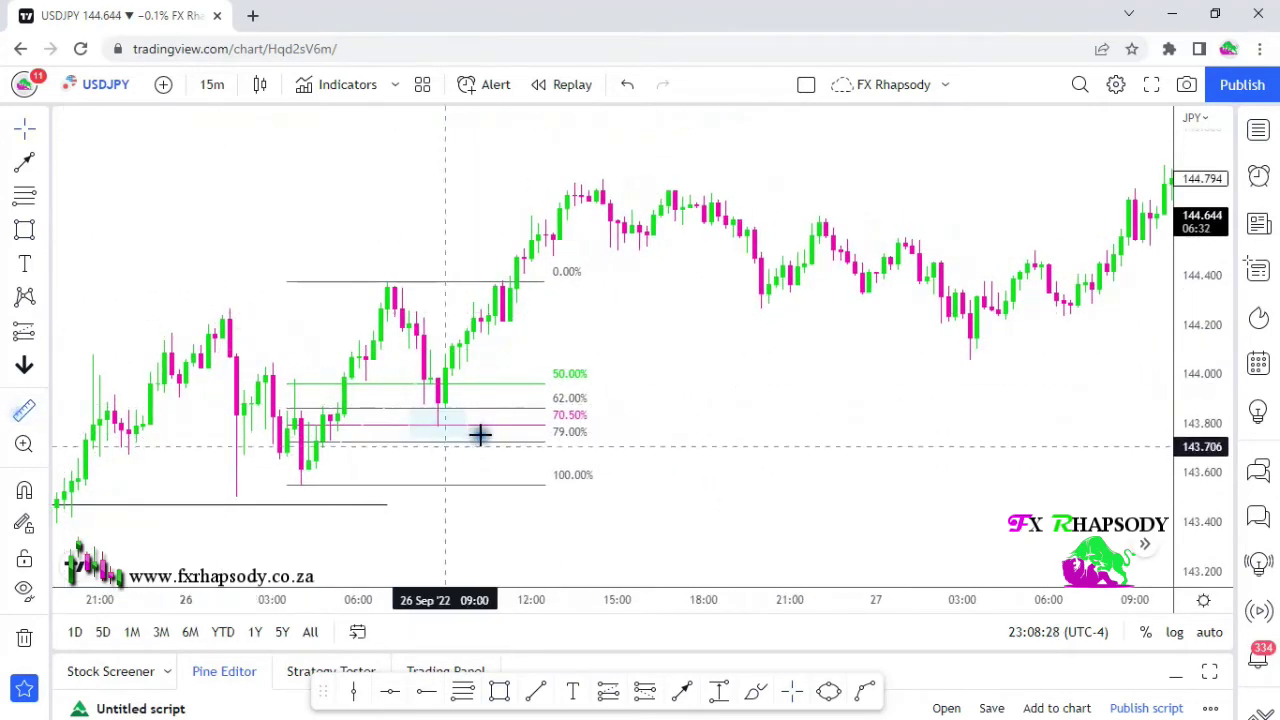
{"action": "left_click", "coordinate": [447, 427]}
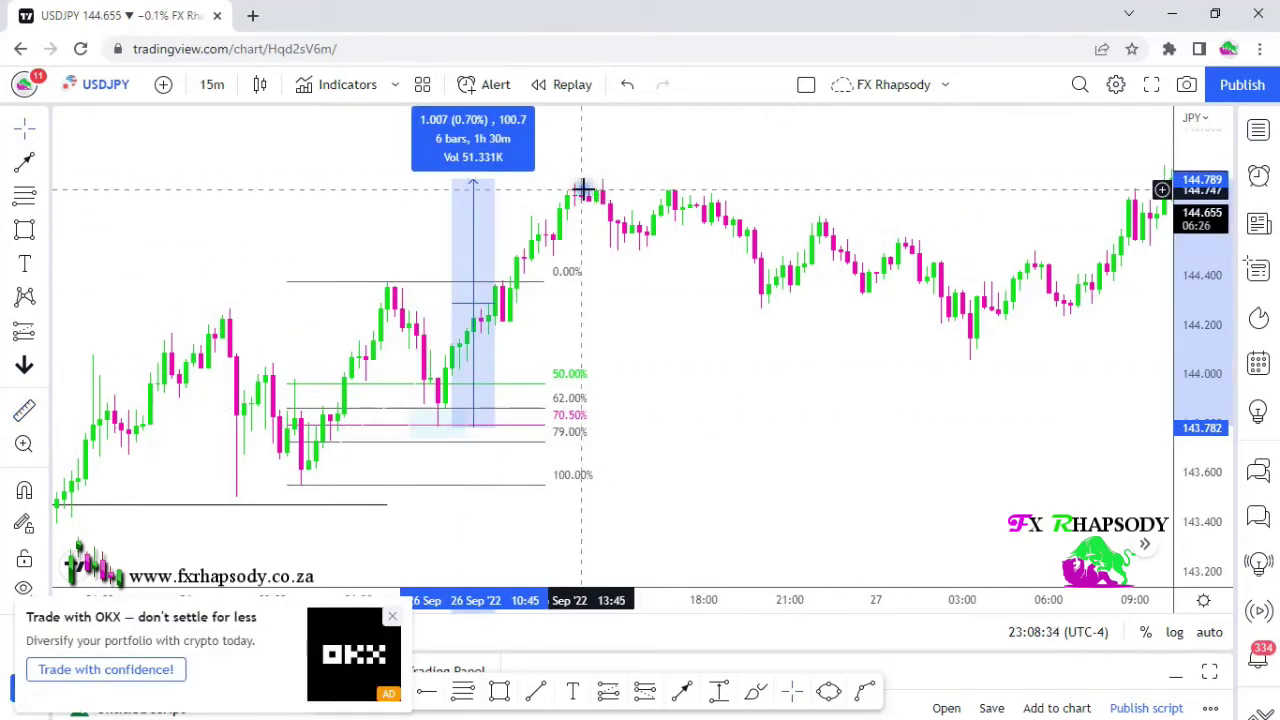
{"action": "left_click", "coordinate": [437, 249]}
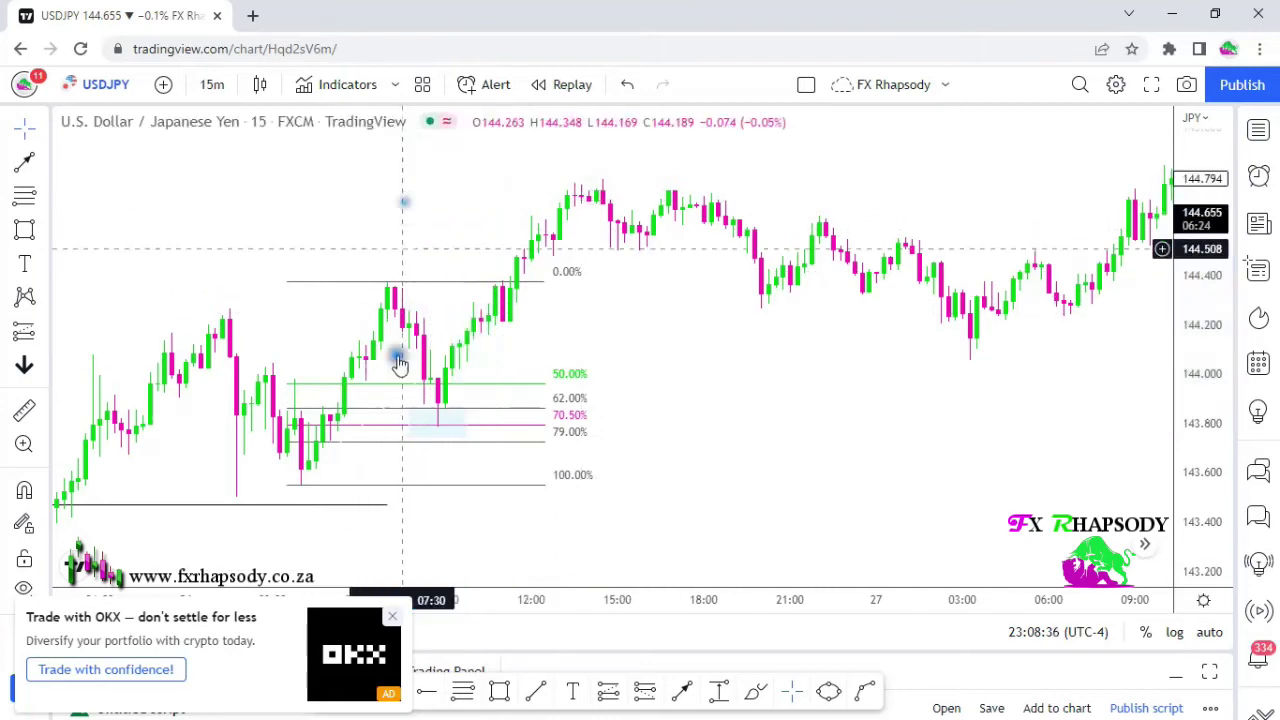
{"action": "left_click", "coordinate": [391, 619]}
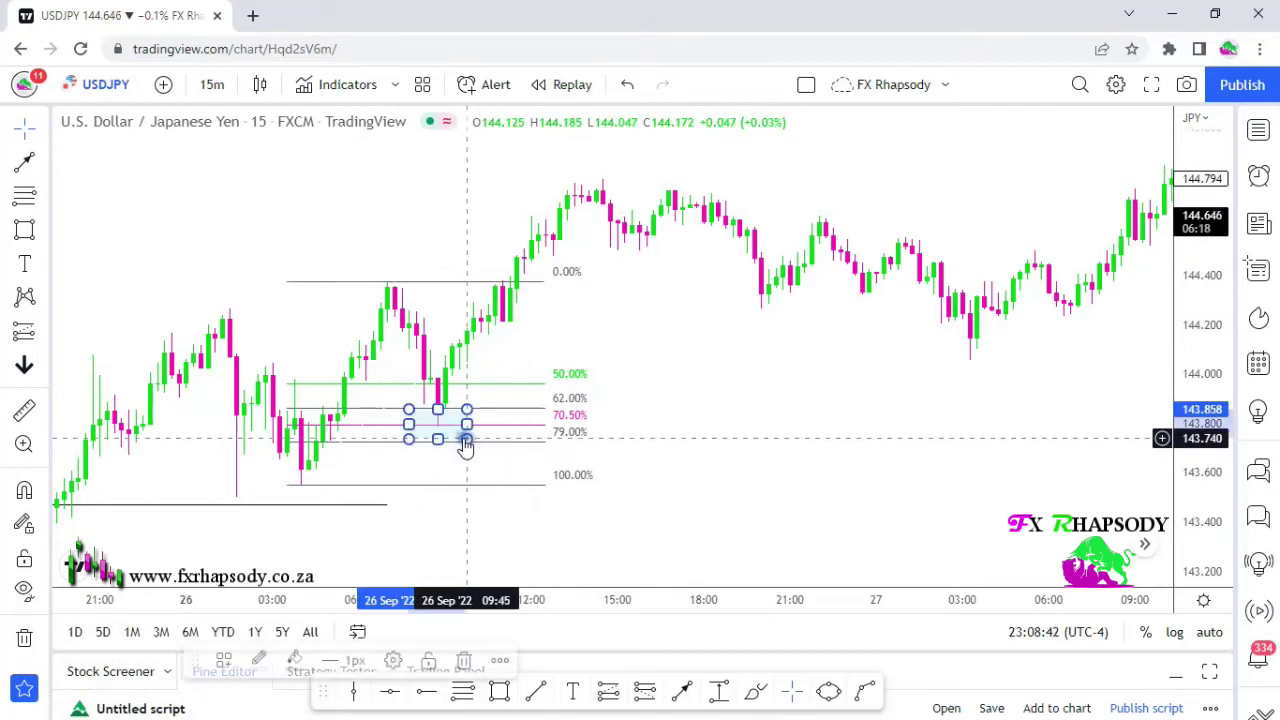
Delete the zone rectangle and the Fibonacci retracement around the 26 Sep 09:00 pullback
{"action": "key", "text": "Delete"}
{"action": "left_click", "coordinate": [483, 432]}
{"action": "key", "text": "Delete"}
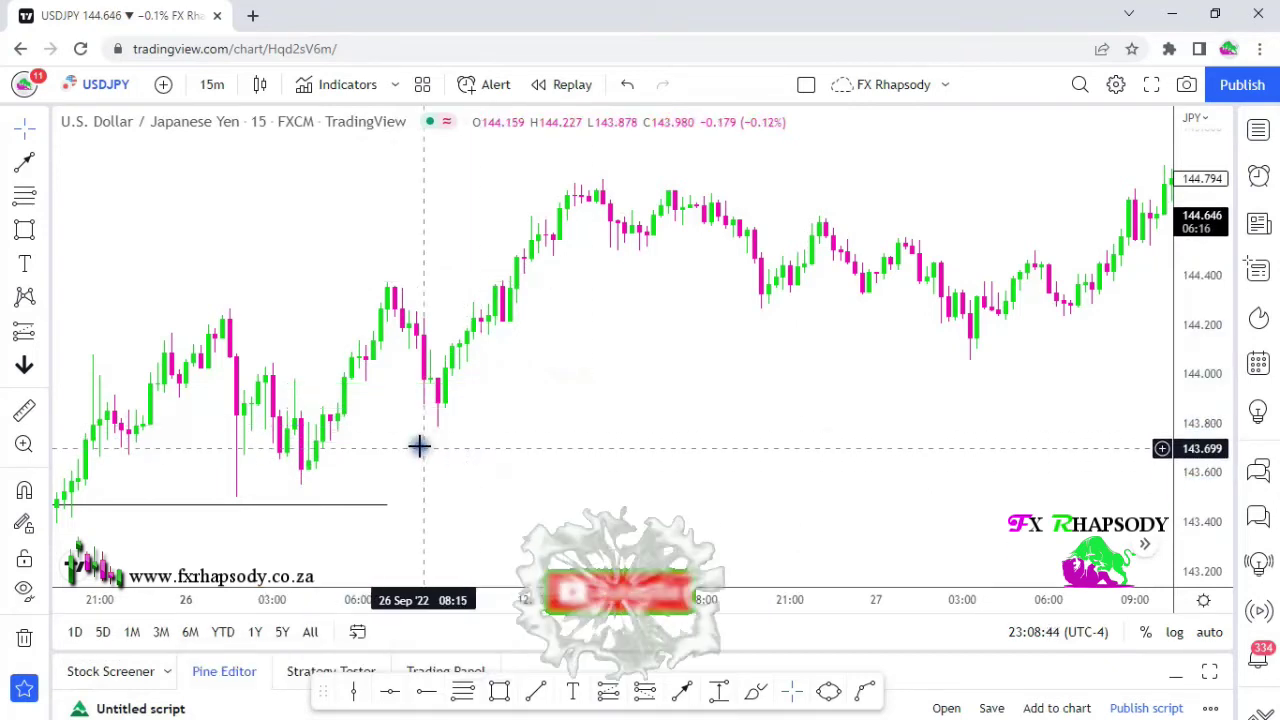
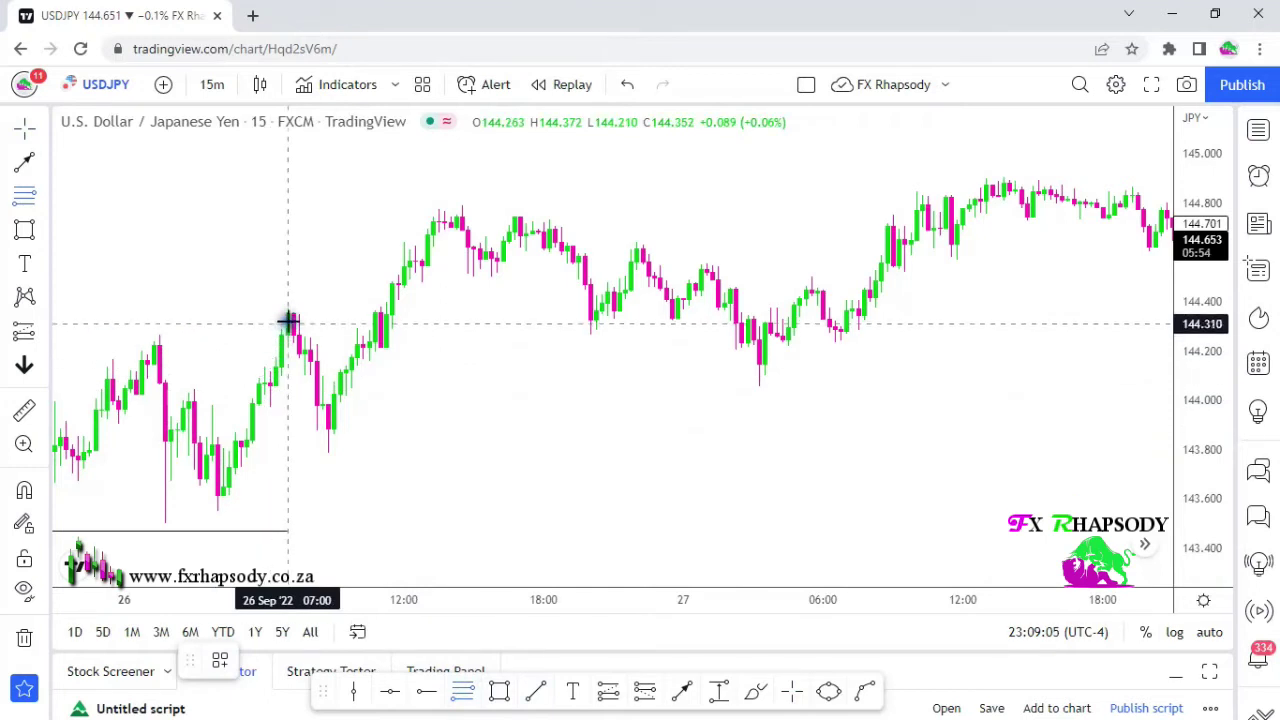
Draw a Fibonacci retracement from the 26 Sep low at about 143.79 to the high at about 144.79, starting at 07:45
{"action": "left_click", "coordinate": [310, 453]}
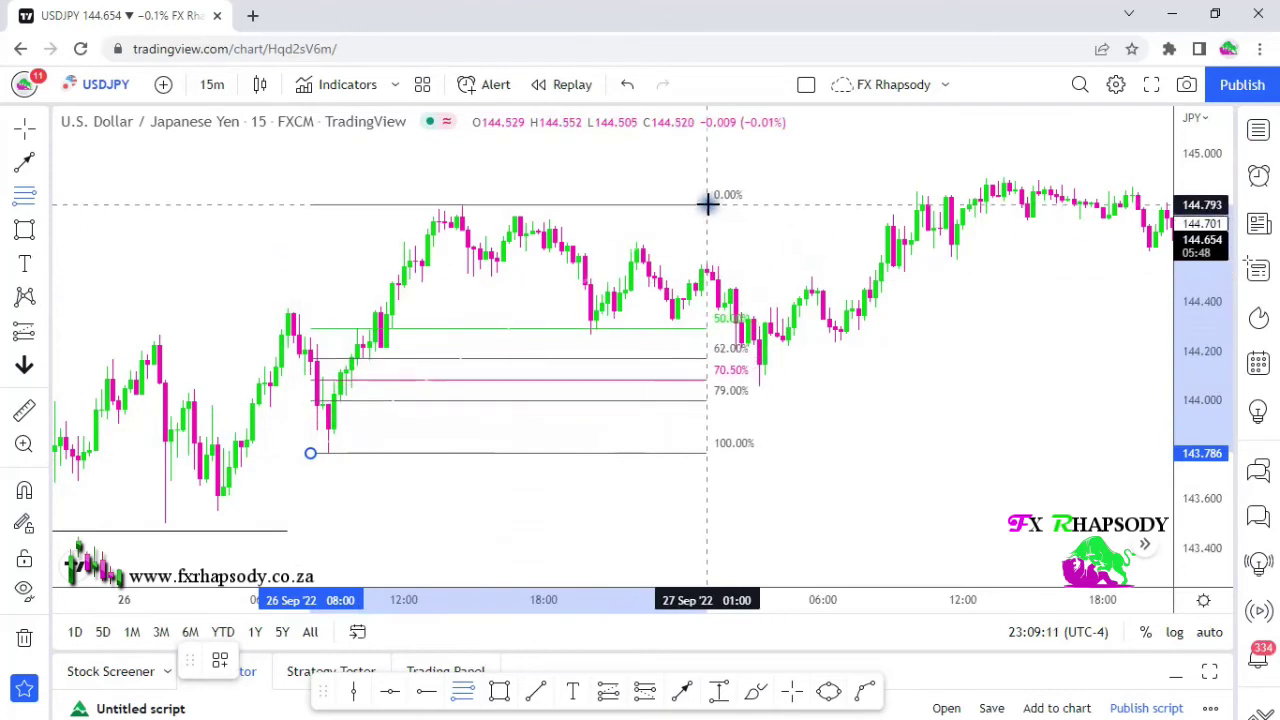
{"action": "left_click", "coordinate": [788, 205]}
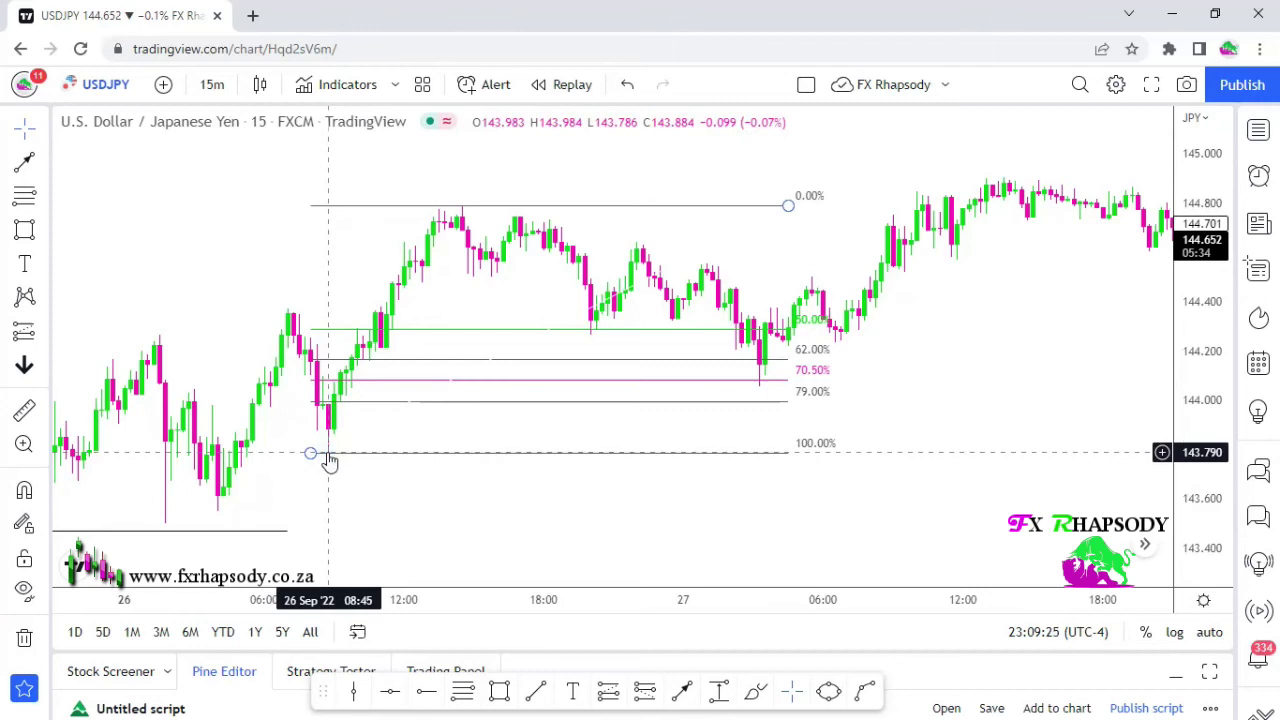
{"action": "mouse_move", "coordinate": [310, 455]}
{"action": "left_mouse_down"}
{"action": "mouse_move", "coordinate": [308, 430]}
{"action": "mouse_move", "coordinate": [305, 453]}
{"action": "left_mouse_up"}
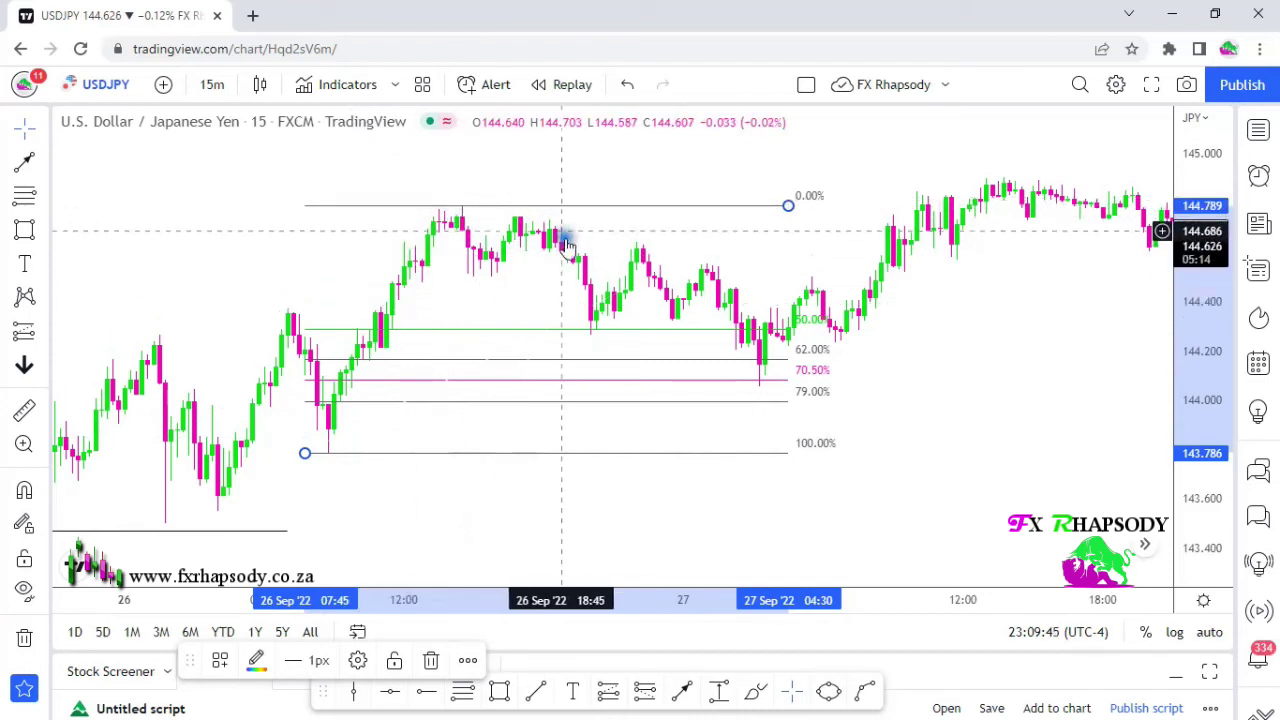
Mark the zone between the 62% and 79% levels with a rectangle around the 27 Sep pullback low
{"action": "left_click_drag", "start_coordinate": [1029, 423], "coordinate": [787, 424]}
{"action": "left_click", "coordinate": [498, 701]}
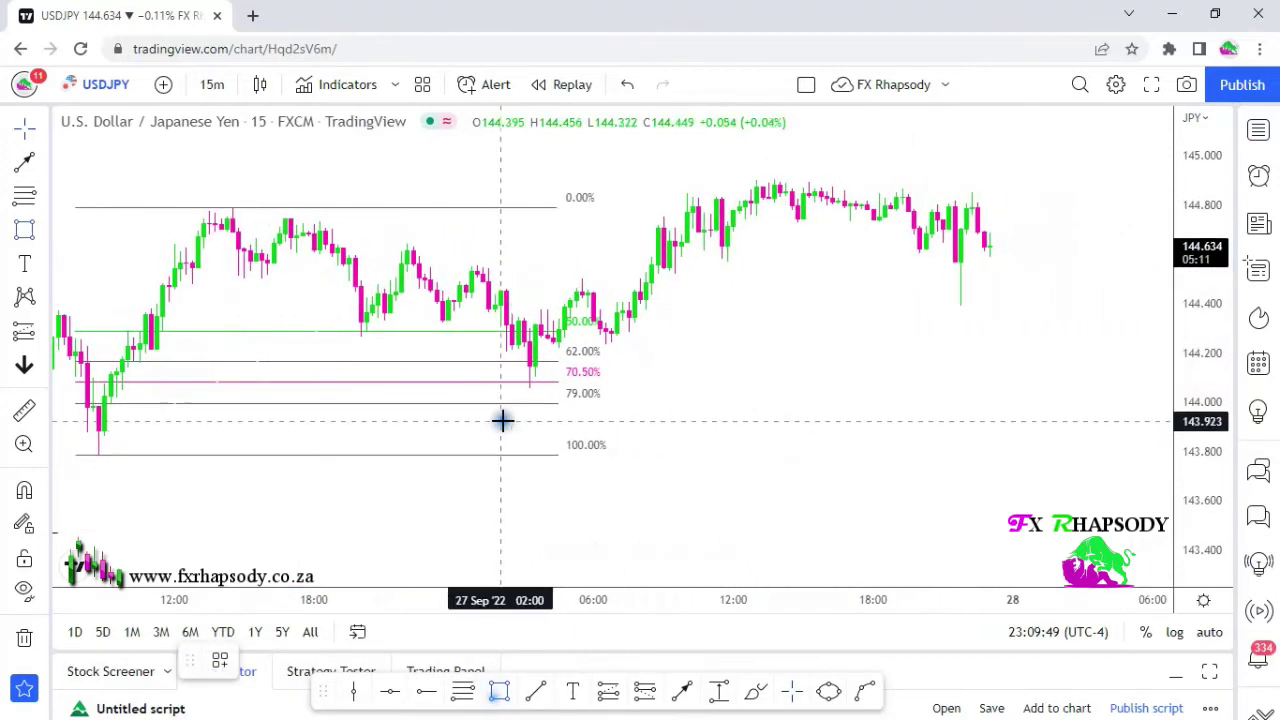
{"action": "left_click", "coordinate": [497, 361]}
{"action": "left_click", "coordinate": [558, 397]}
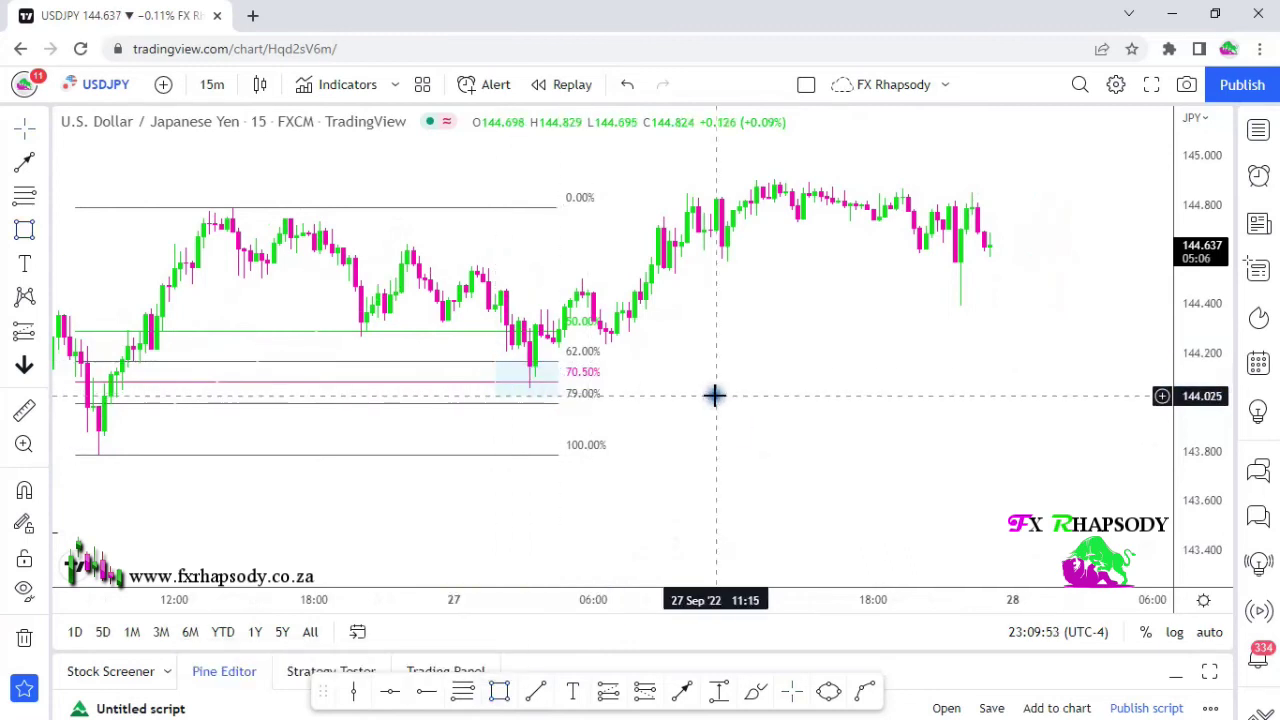
{"action": "left_click_drag", "start_coordinate": [714, 396], "coordinate": [657, 463]}
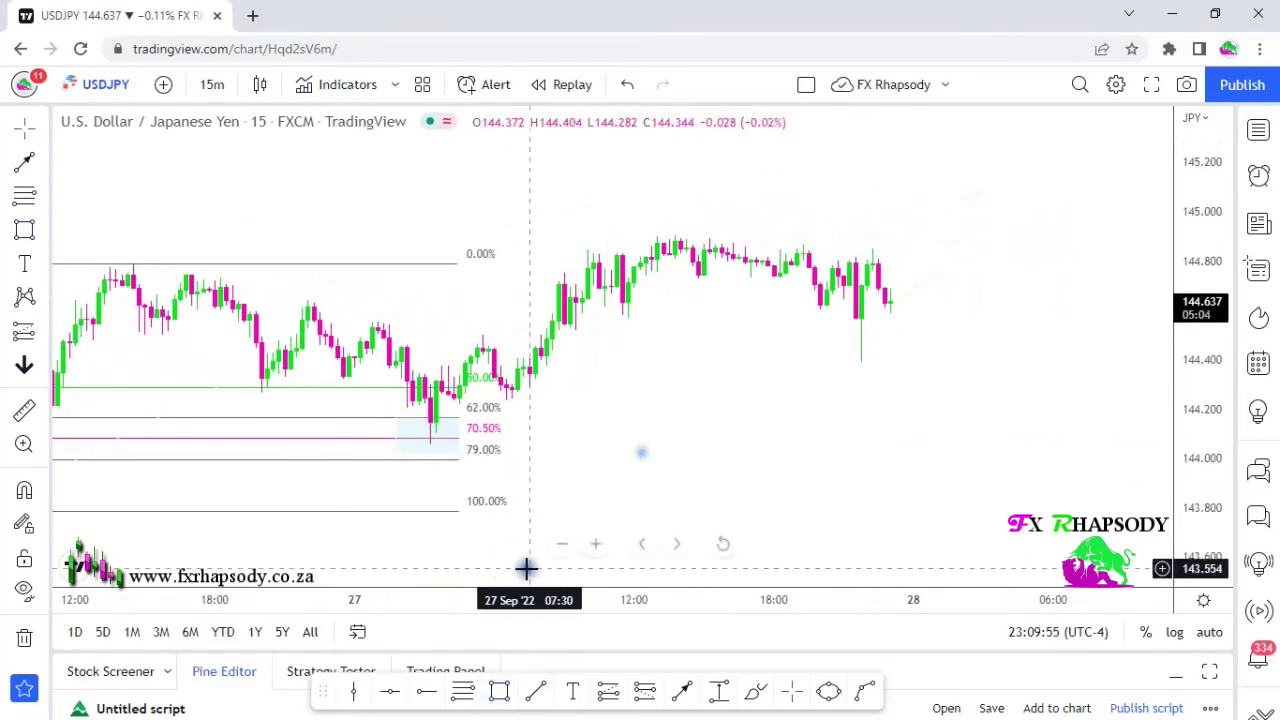
Measure the price rise from the marked 27 Sep zone at about 144.07 to the highs at about 144.86, and clear the measurement
{"action": "left_click", "coordinate": [24, 409]}
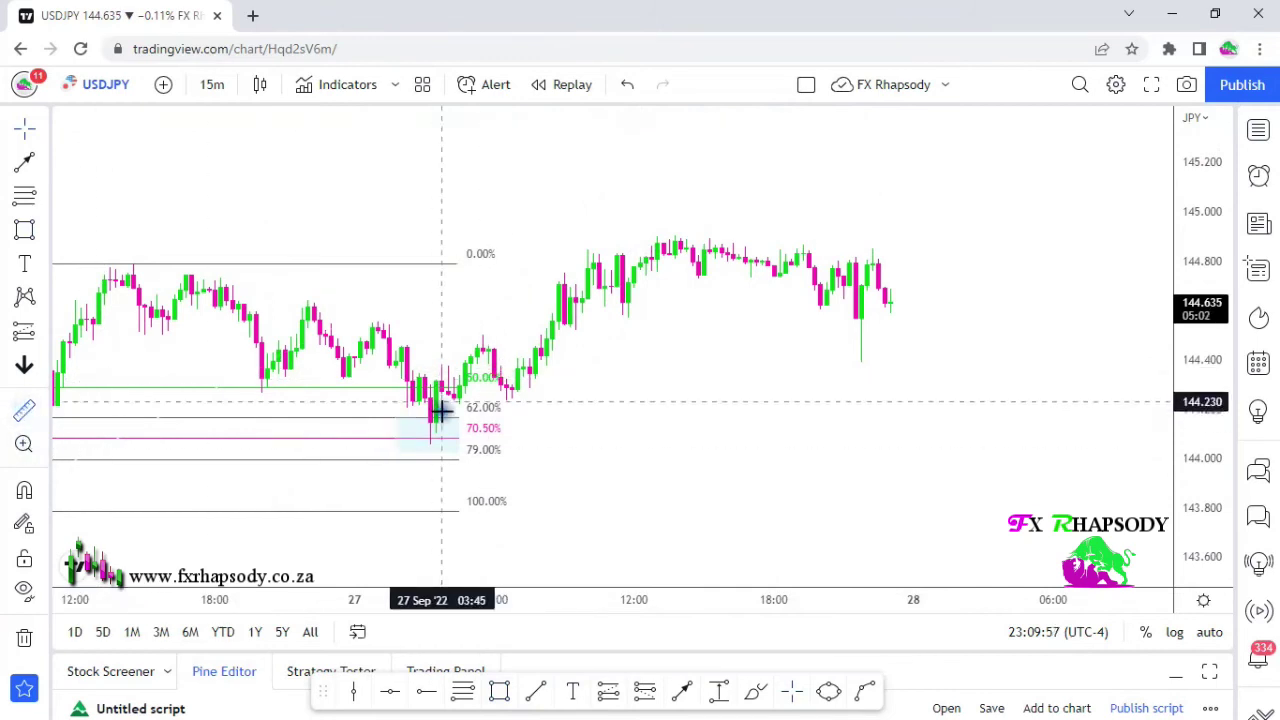
{"action": "left_click", "coordinate": [505, 438]}
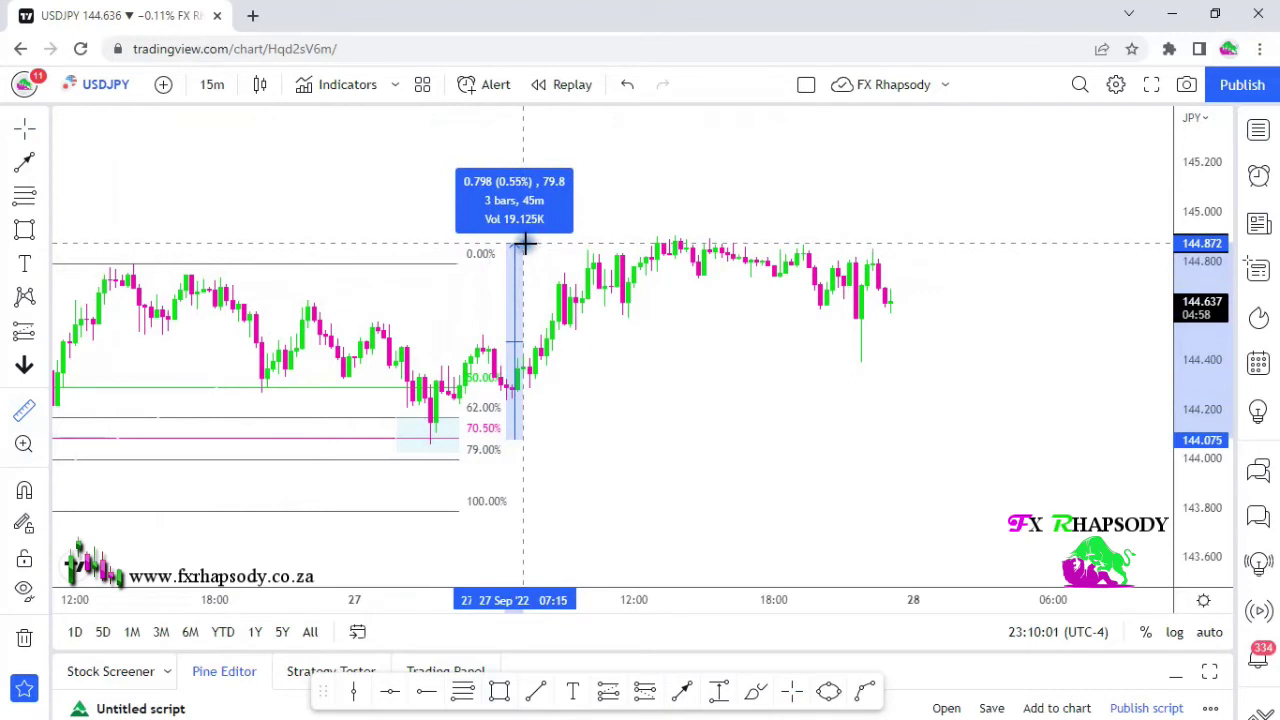
{"action": "left_click", "coordinate": [522, 245]}
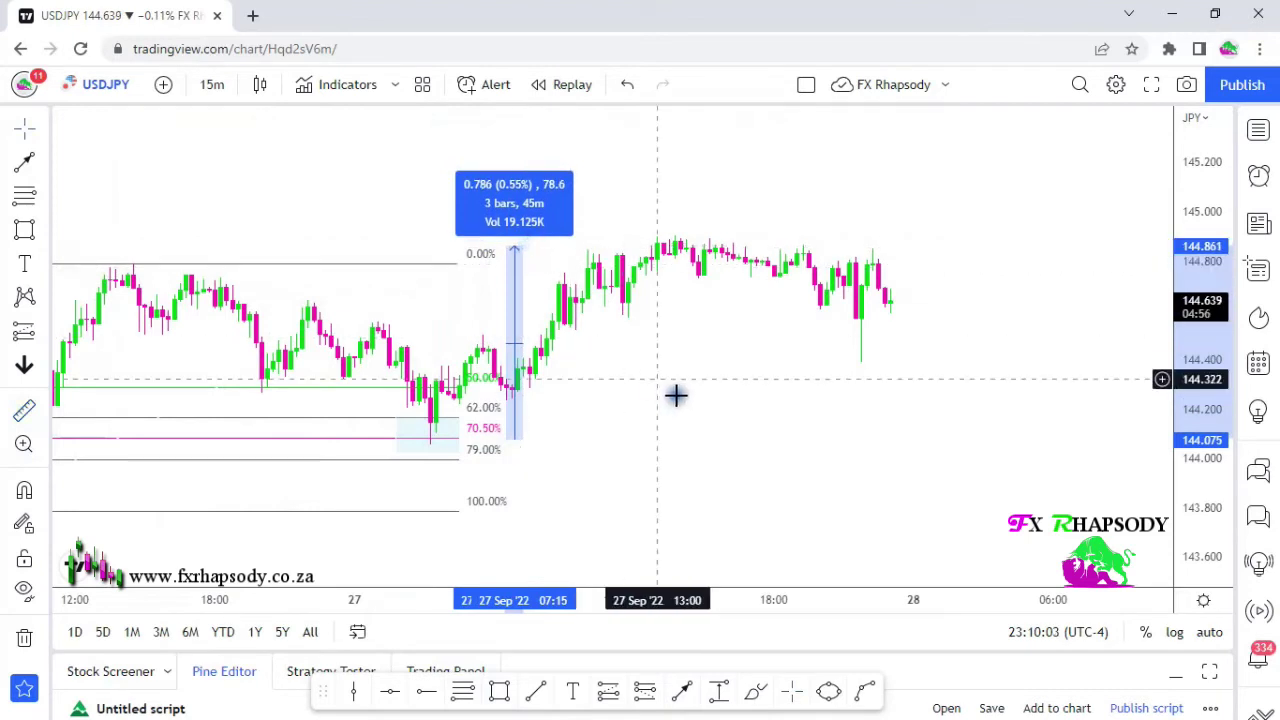
{"action": "left_click", "coordinate": [676, 395]}
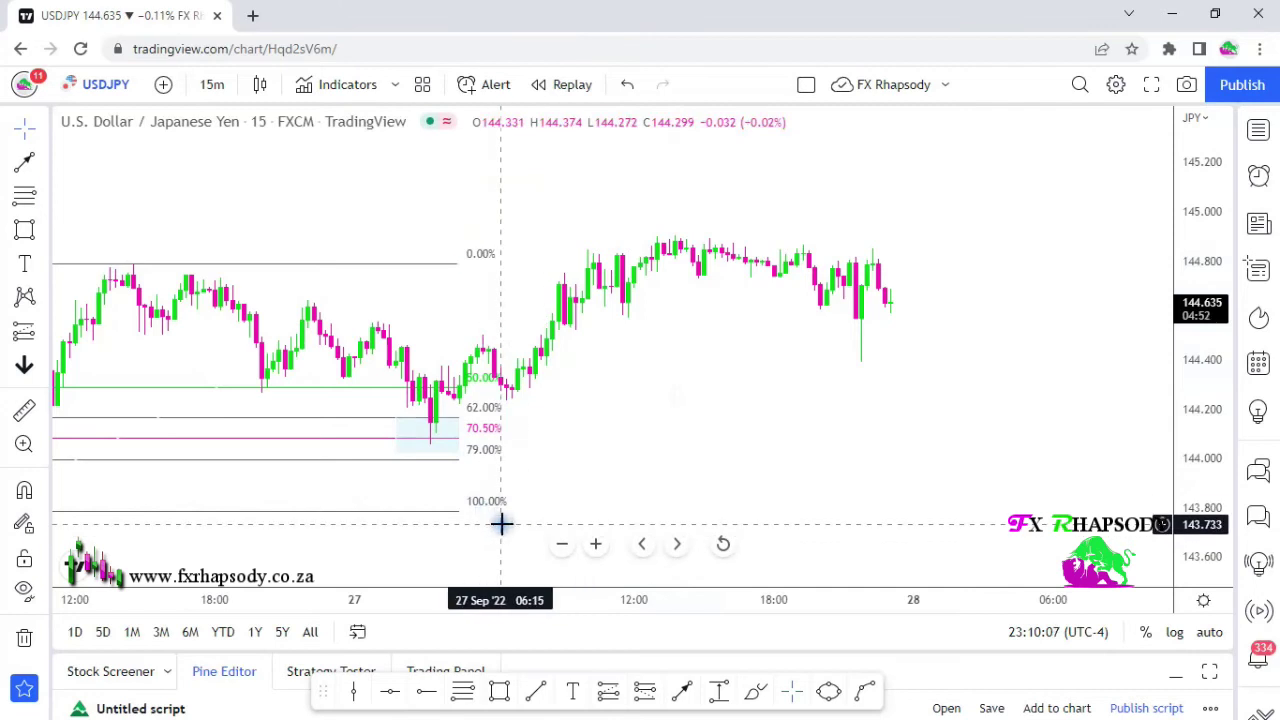
Examine the 27 Sep pullback into the marked 62–79% zone and the price action up to the latest candles
{"action": "left_click_drag", "start_coordinate": [760, 455], "coordinate": [693, 459]}
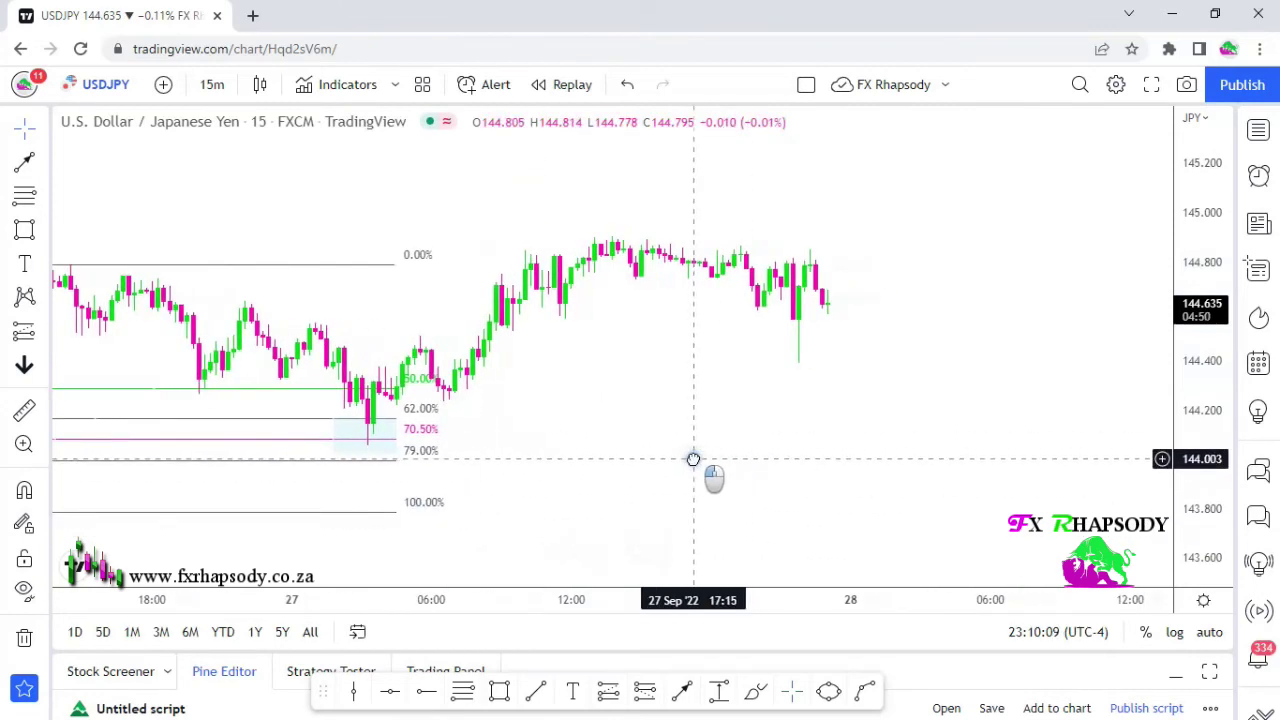
{"action": "scroll", "coordinate": [690, 426], "scroll_direction": "down", "scroll_amount": 2}
{"action": "left_click_drag", "start_coordinate": [545, 470], "coordinate": [943, 269]}
{"action": "left_click_drag", "start_coordinate": [1150, 214], "coordinate": [1150, 331]}
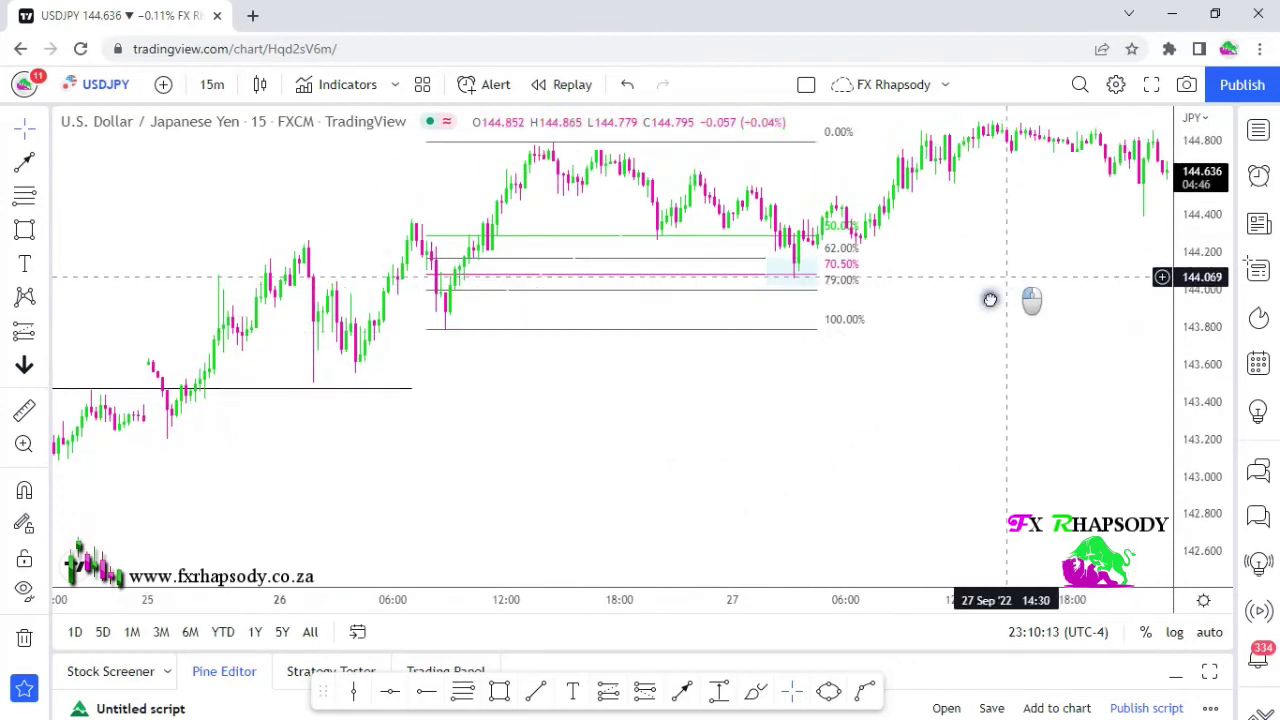
{"action": "left_click_drag", "start_coordinate": [991, 274], "coordinate": [850, 368]}
{"action": "left_click_drag", "start_coordinate": [1210, 428], "coordinate": [1211, 297]}
{"action": "scroll", "coordinate": [770, 380], "scroll_direction": "up", "scroll_amount": 1}
{"action": "scroll", "coordinate": [770, 380], "scroll_direction": "up", "scroll_amount": 1}
{"action": "left_click_drag", "start_coordinate": [731, 363], "coordinate": [620, 423]}
{"action": "left_click", "coordinate": [400, 375]}
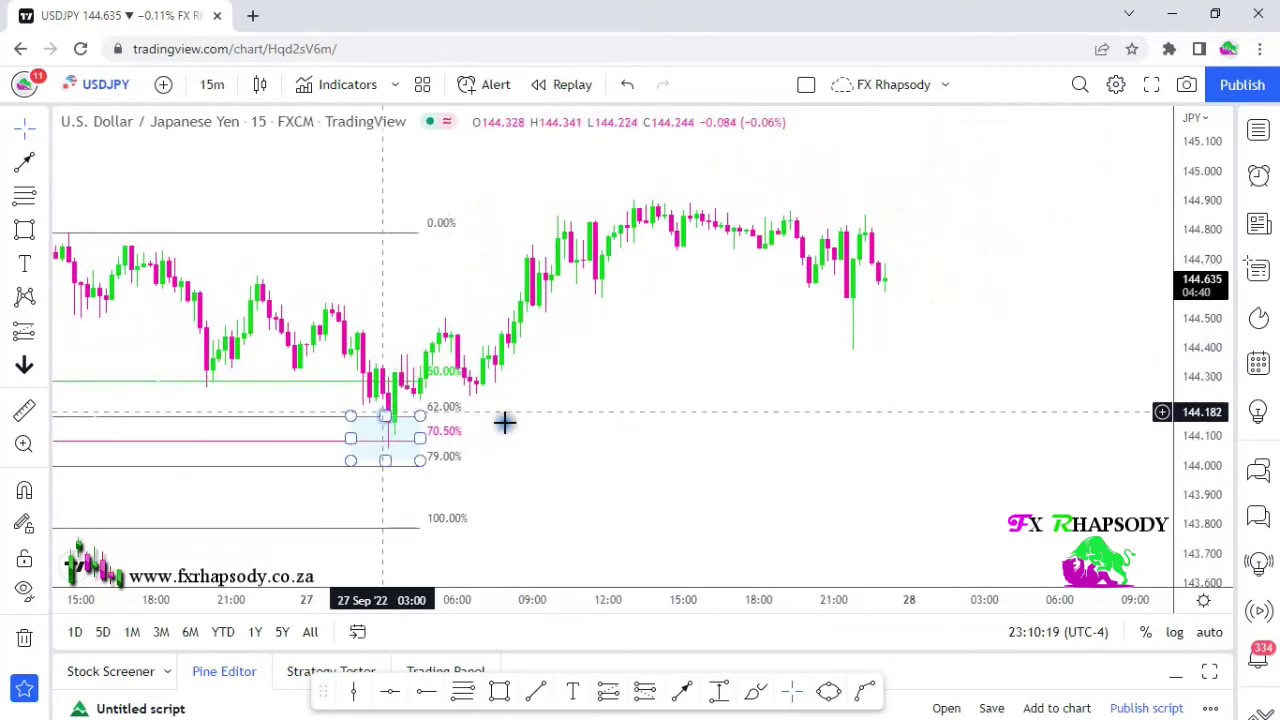
{"action": "left_click", "coordinate": [331, 429]}
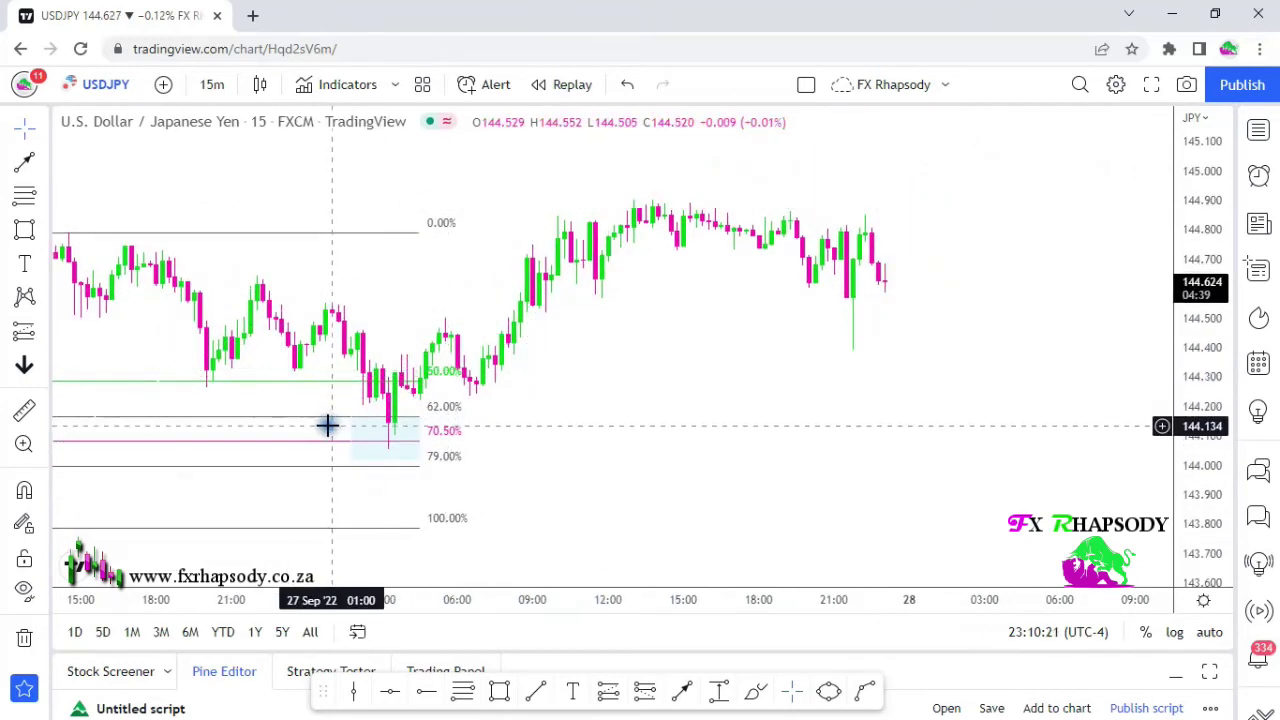
Review the earlier uptrend from the 22 Sep low near the lower horizontal line through to the 26 Sep swings
{"action": "left_click_drag", "start_coordinate": [594, 463], "coordinate": [953, 340]}
{"action": "left_click_drag", "start_coordinate": [432, 497], "coordinate": [1043, 283]}
{"action": "left_click_drag", "start_coordinate": [1215, 285], "coordinate": [994, 411]}
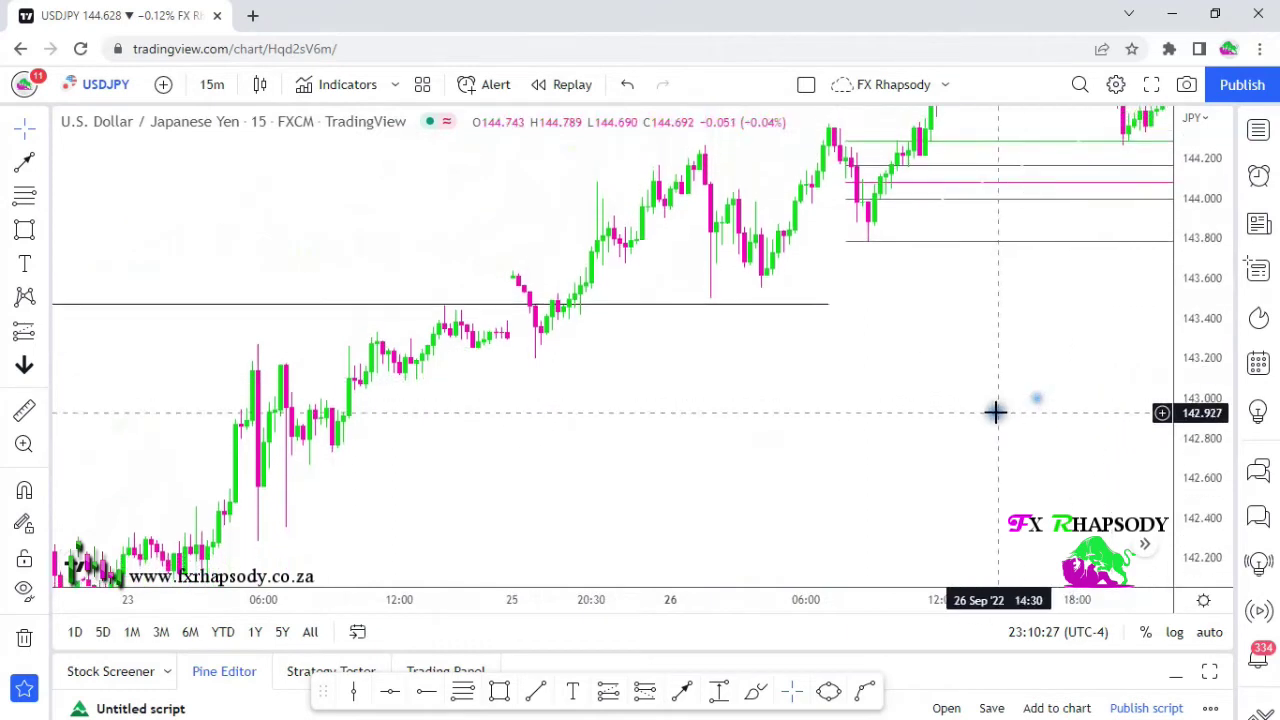
{"action": "scroll", "coordinate": [986, 470], "scroll_direction": "down", "scroll_amount": 2}
{"action": "left_click_drag", "start_coordinate": [959, 458], "coordinate": [789, 354]}
{"action": "left_click_drag", "start_coordinate": [626, 363], "coordinate": [759, 366]}
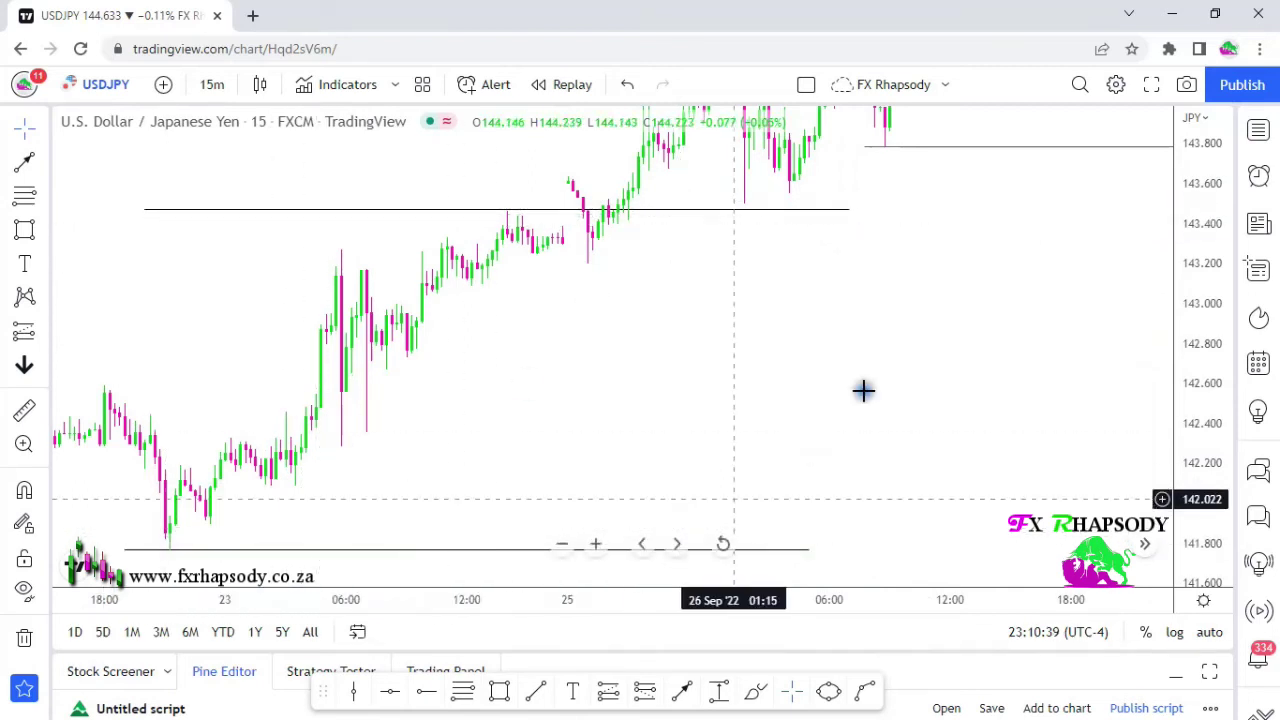
{"action": "left_click_drag", "start_coordinate": [990, 280], "coordinate": [818, 543]}
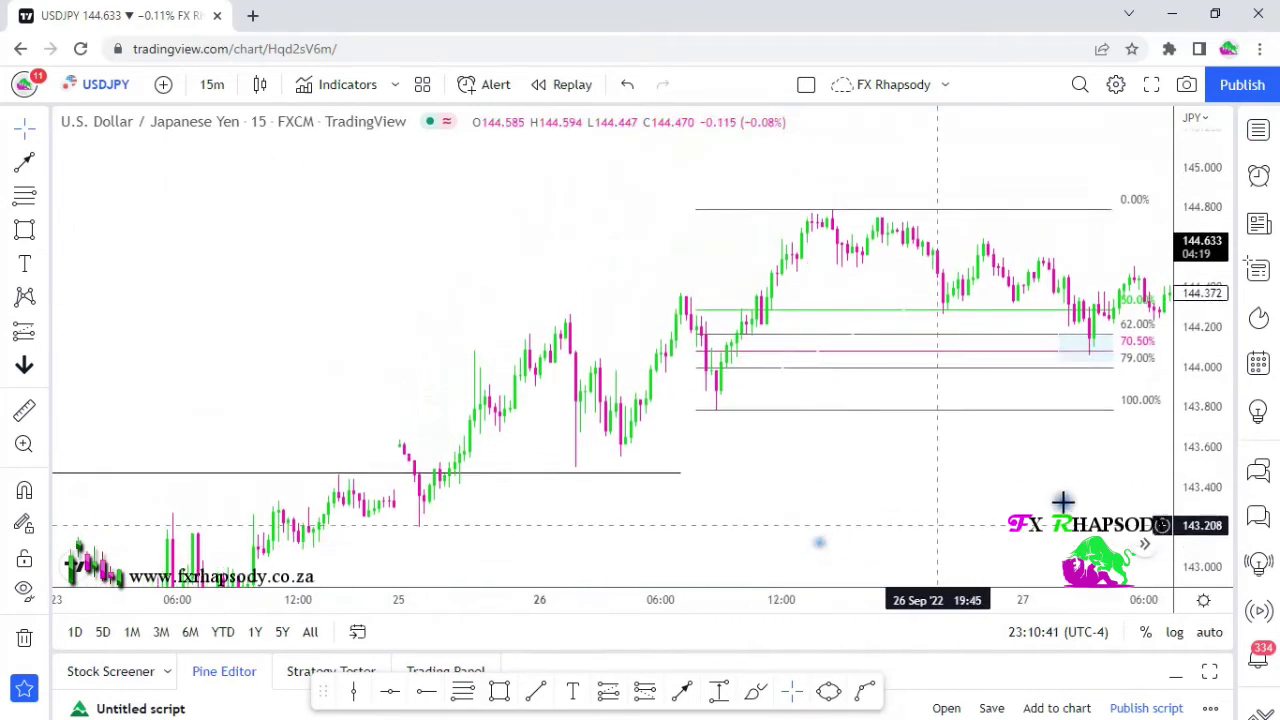
Examine the 26 Sep pullbacks between the upper horizontal line and the start of the Fibonacci retracement on the 15-minute chart
{"action": "scroll", "coordinate": [1110, 450], "scroll_direction": "up", "scroll_amount": 3}
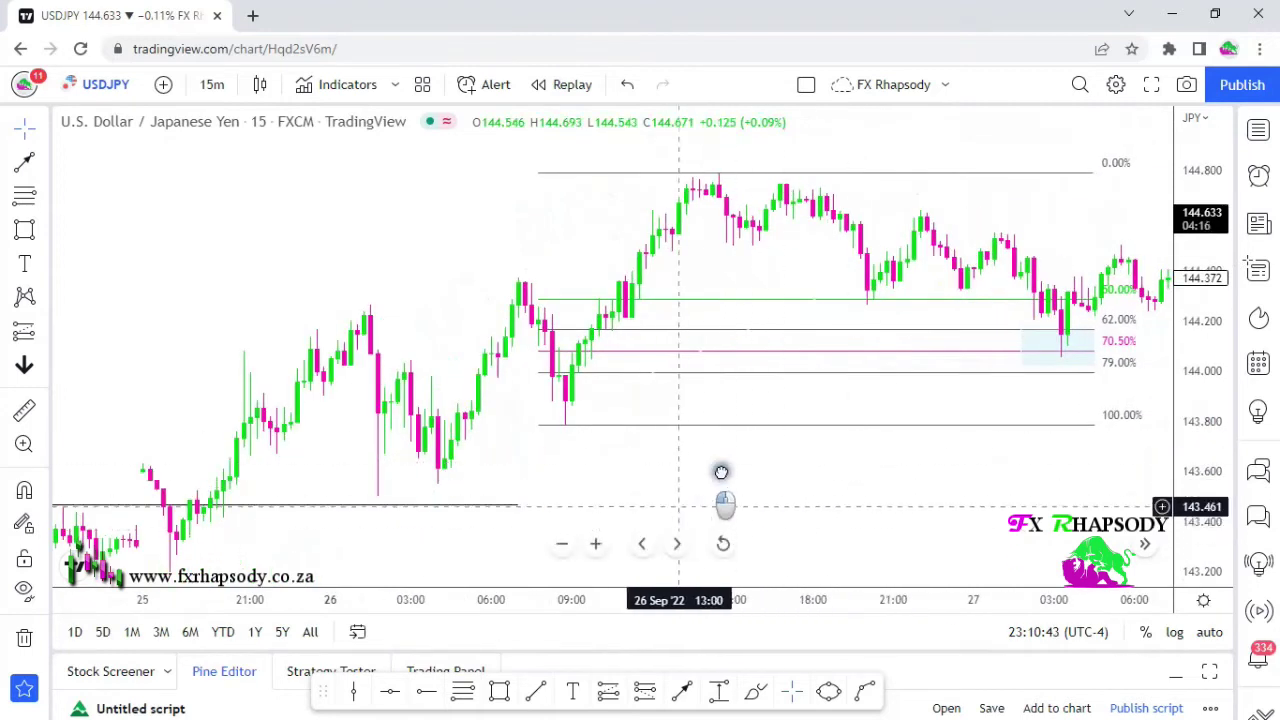
{"action": "left_click_drag", "start_coordinate": [721, 472], "coordinate": [790, 423]}
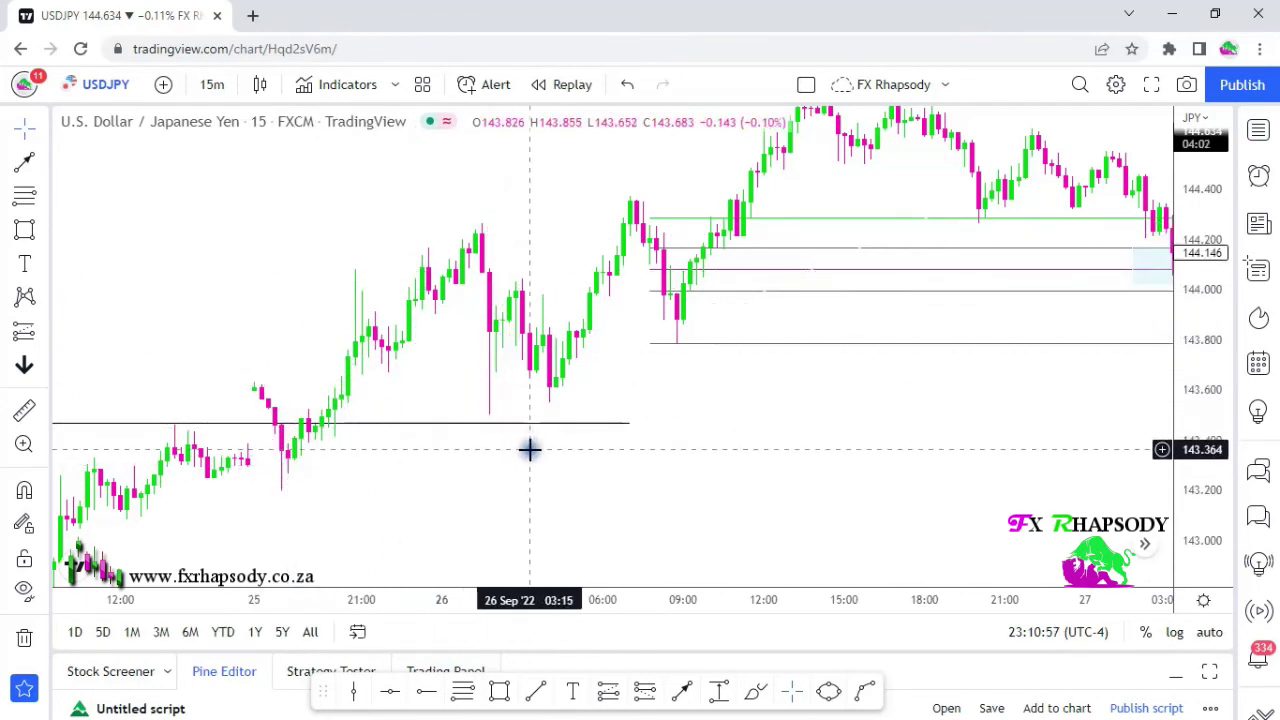
{"action": "scroll", "coordinate": [440, 465], "scroll_direction": "up", "scroll_amount": 2}
{"action": "left_click_drag", "start_coordinate": [400, 480], "coordinate": [606, 457]}
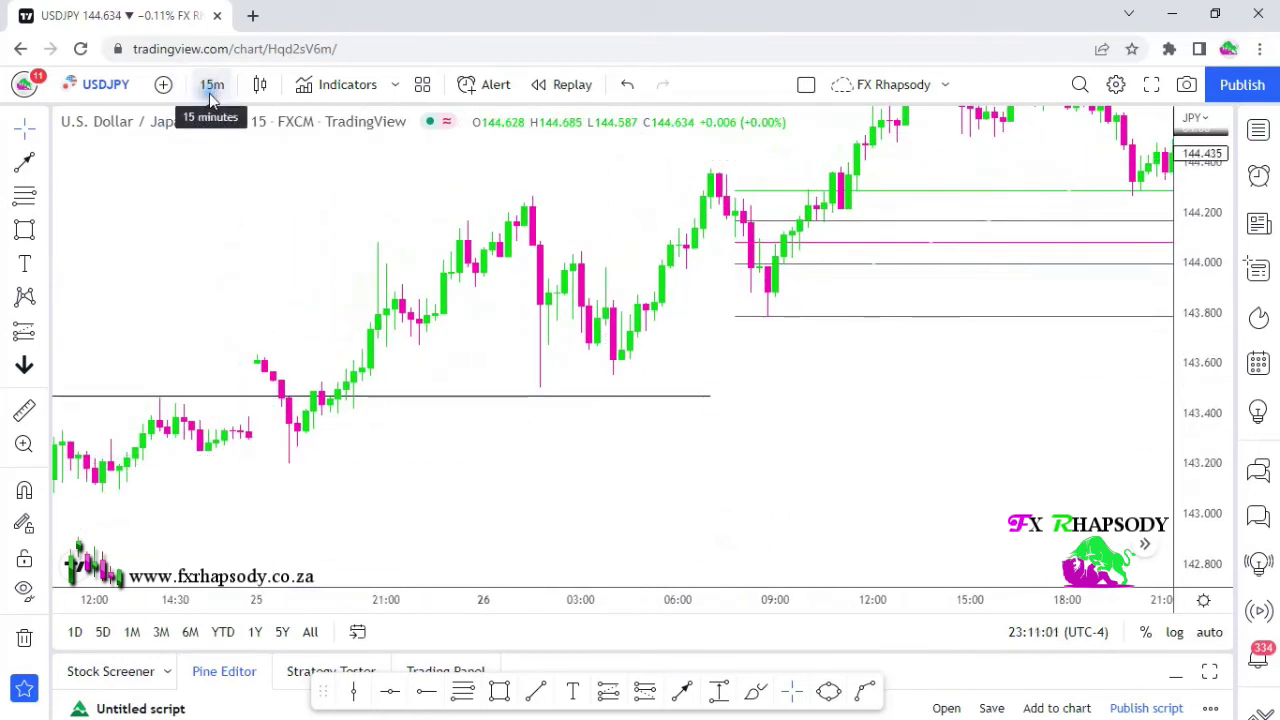
{"action": "left_click_drag", "start_coordinate": [829, 394], "coordinate": [811, 434]}
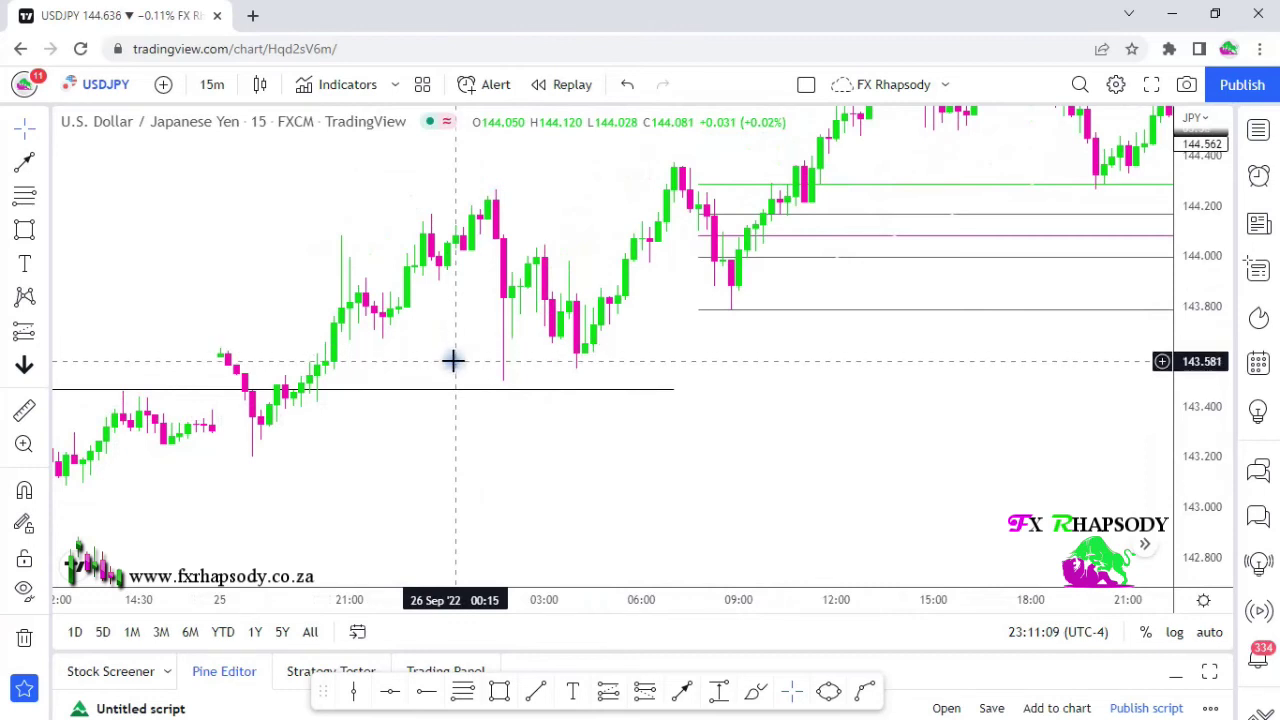
{"action": "left_click_drag", "start_coordinate": [880, 378], "coordinate": [688, 453]}
{"action": "left_click_drag", "start_coordinate": [420, 372], "coordinate": [423, 375]}
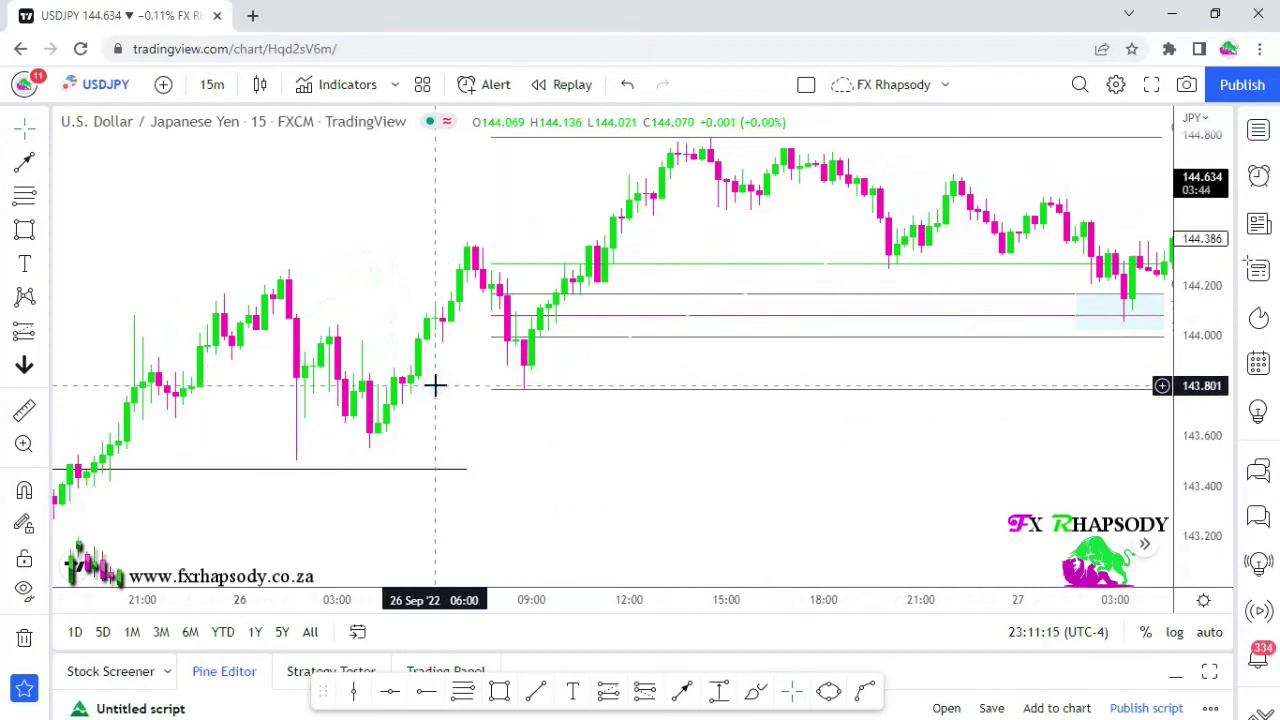
Trace the move from the 26 Sep 09:00 low through the 27 Sep zone to the recent highs, and dismiss the advertisement
{"action": "left_click_drag", "start_coordinate": [874, 414], "coordinate": [225, 448]}
{"action": "left_click_drag", "start_coordinate": [446, 405], "coordinate": [901, 427]}
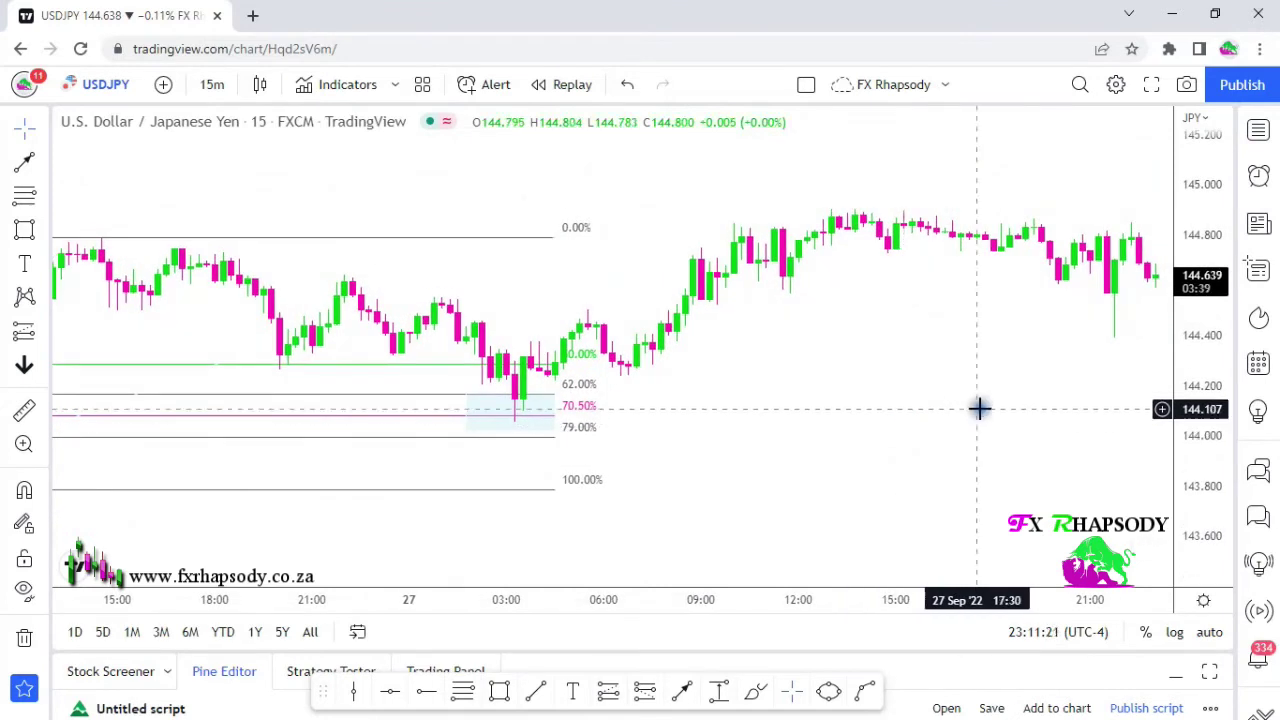
{"action": "left_click_drag", "start_coordinate": [1191, 389], "coordinate": [1210, 334]}
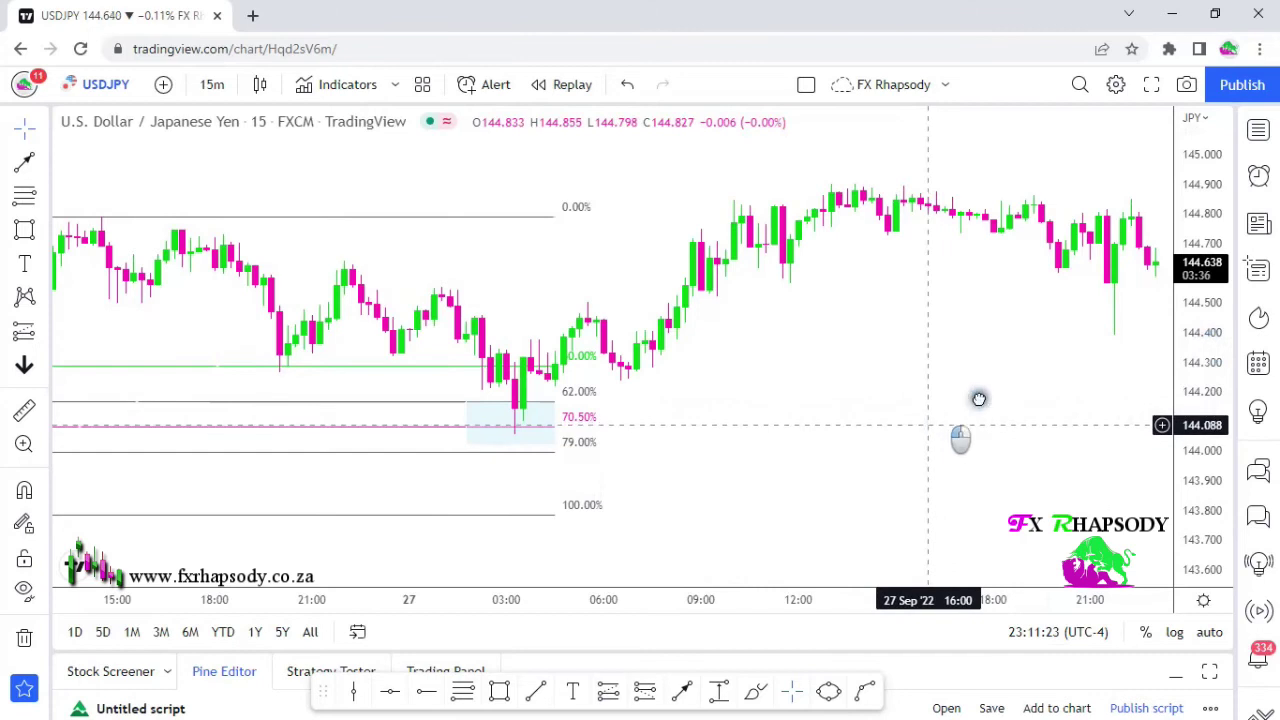
{"action": "left_click_drag", "start_coordinate": [894, 448], "coordinate": [1031, 380]}
{"action": "left_click_drag", "start_coordinate": [527, 473], "coordinate": [762, 462]}
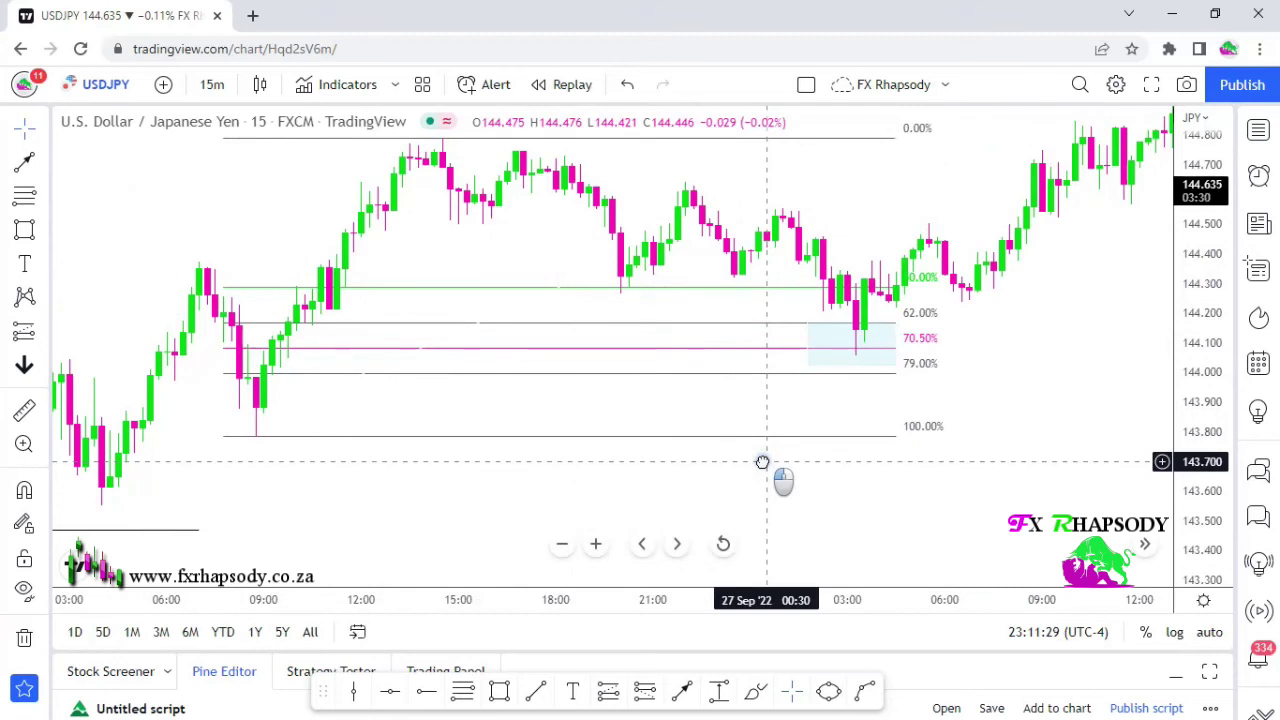
{"action": "left_click_drag", "start_coordinate": [486, 504], "coordinate": [839, 435]}
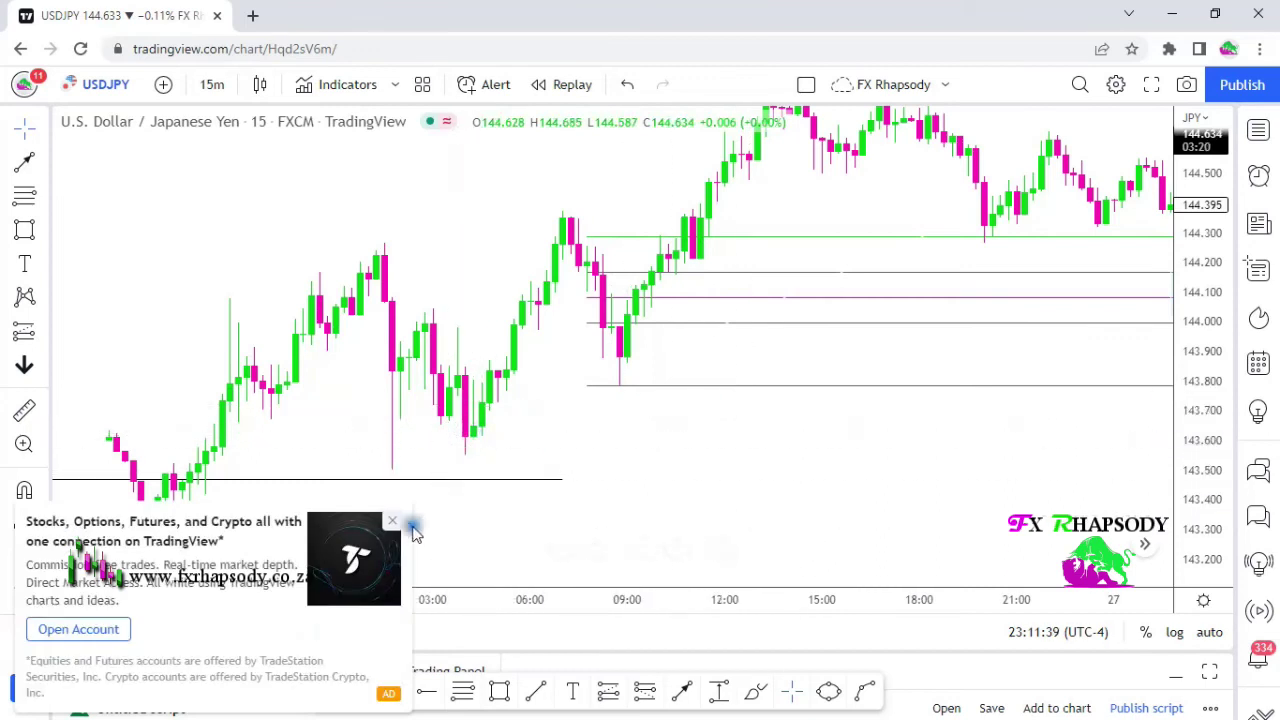
{"action": "left_click", "coordinate": [391, 523]}
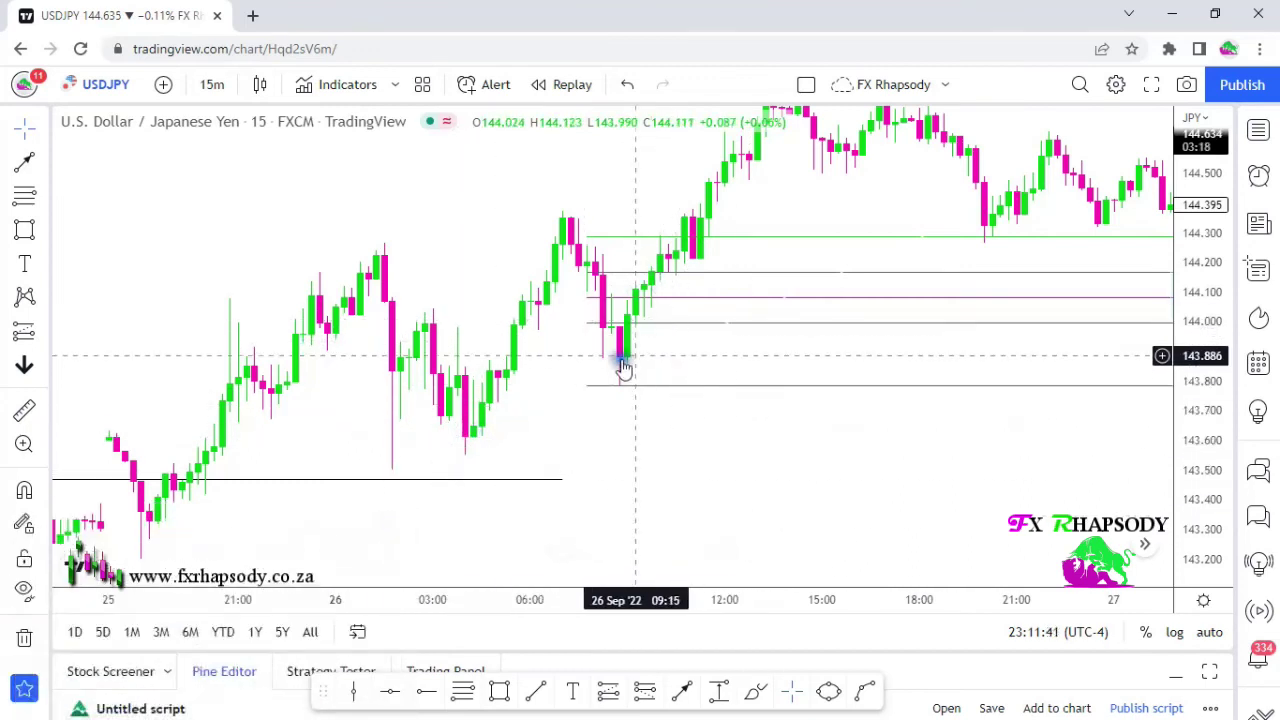
{"action": "left_click_drag", "start_coordinate": [954, 397], "coordinate": [514, 482]}
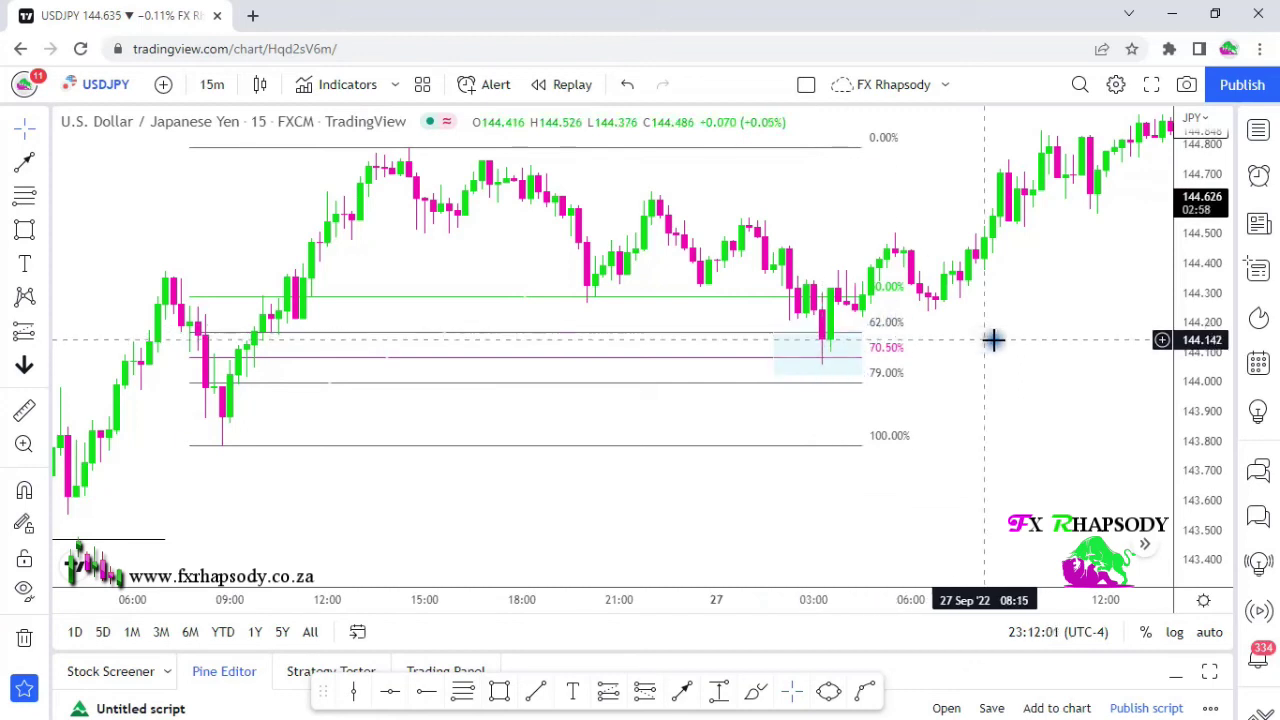
{"action": "left_click_drag", "start_coordinate": [994, 340], "coordinate": [963, 397]}
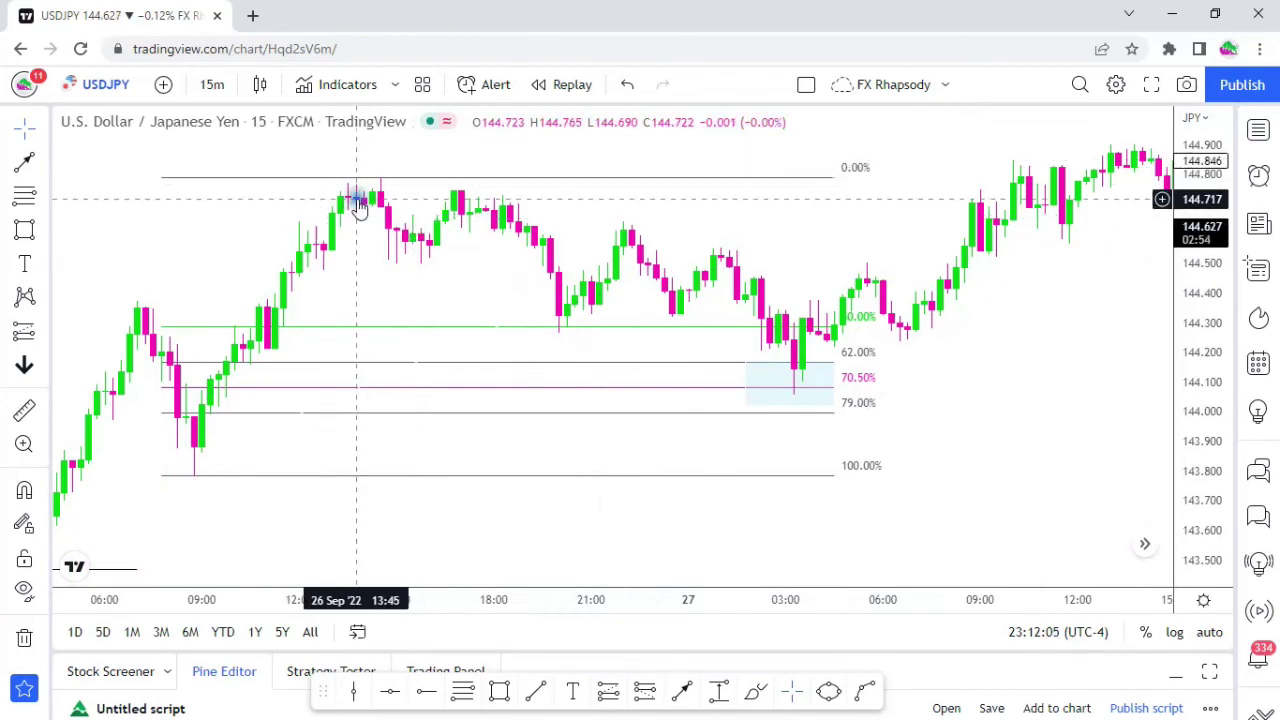
{"action": "left_click_drag", "start_coordinate": [951, 416], "coordinate": [789, 463]}
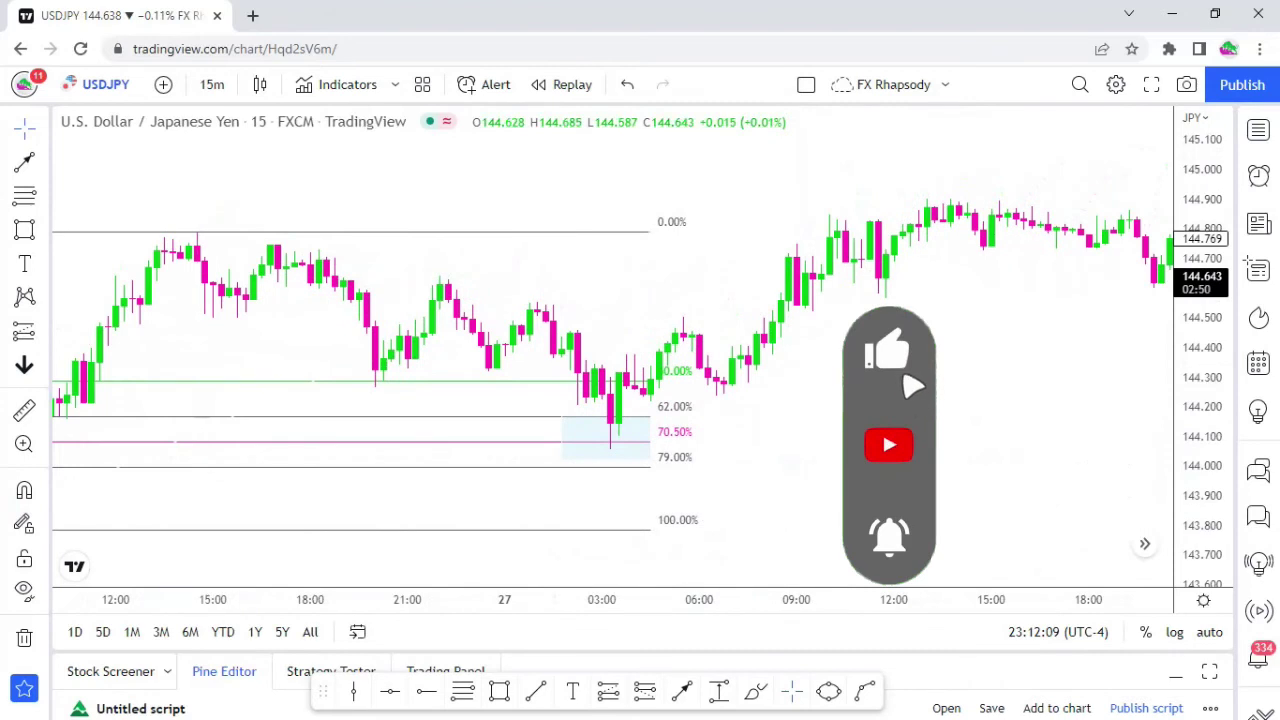